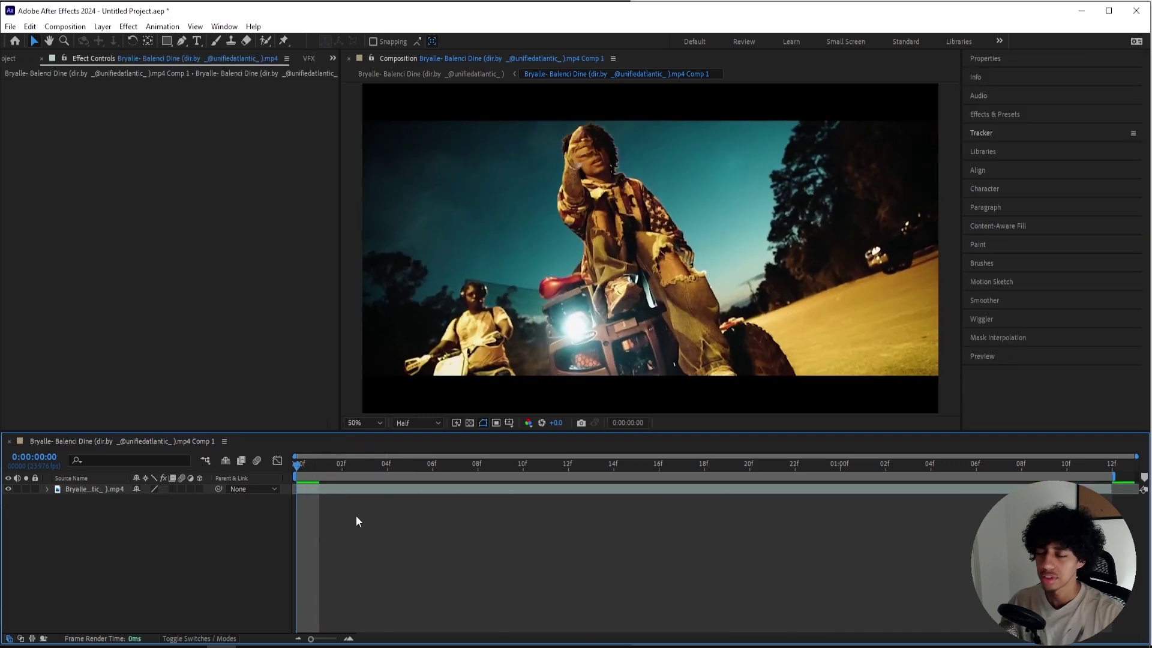
Apply the 3D Camera Tracker to the music video clip with Detailed Analysis turned on.
click(341, 489)
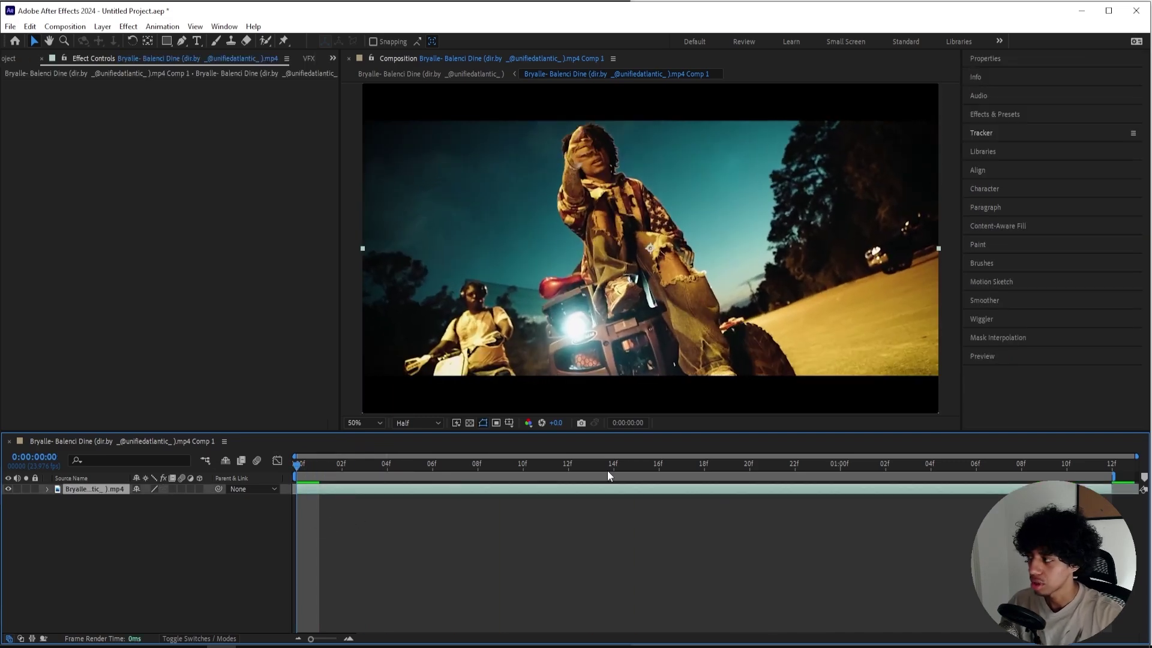
click(991, 132)
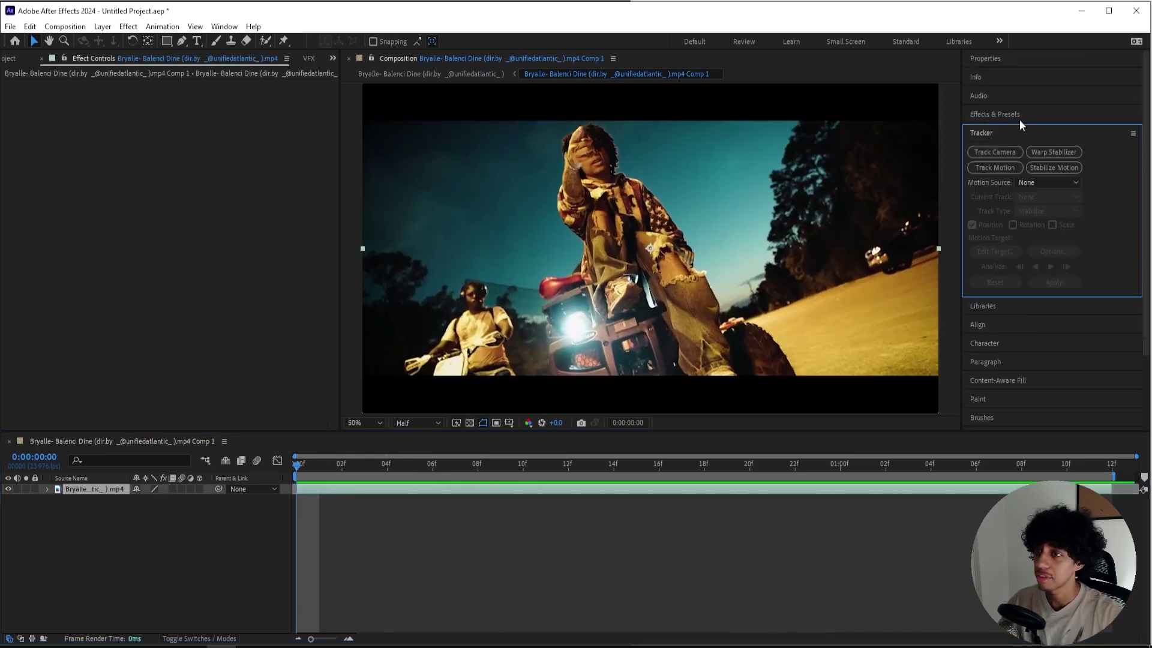
click(226, 27)
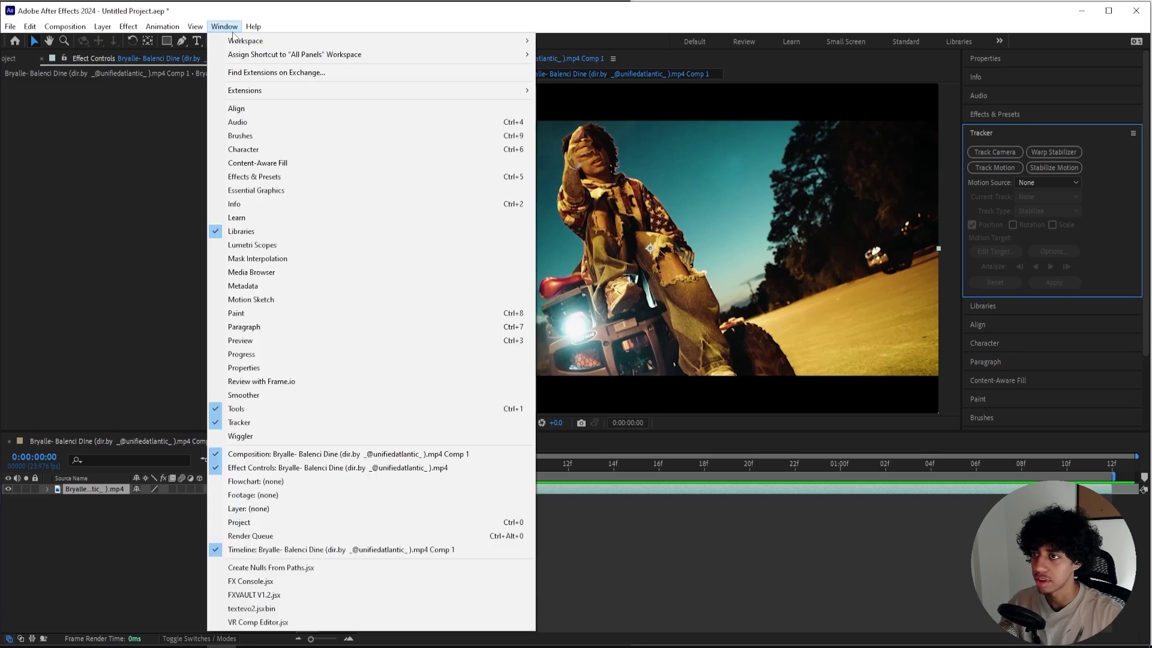
click(238, 423)
click(992, 133)
click(1018, 154)
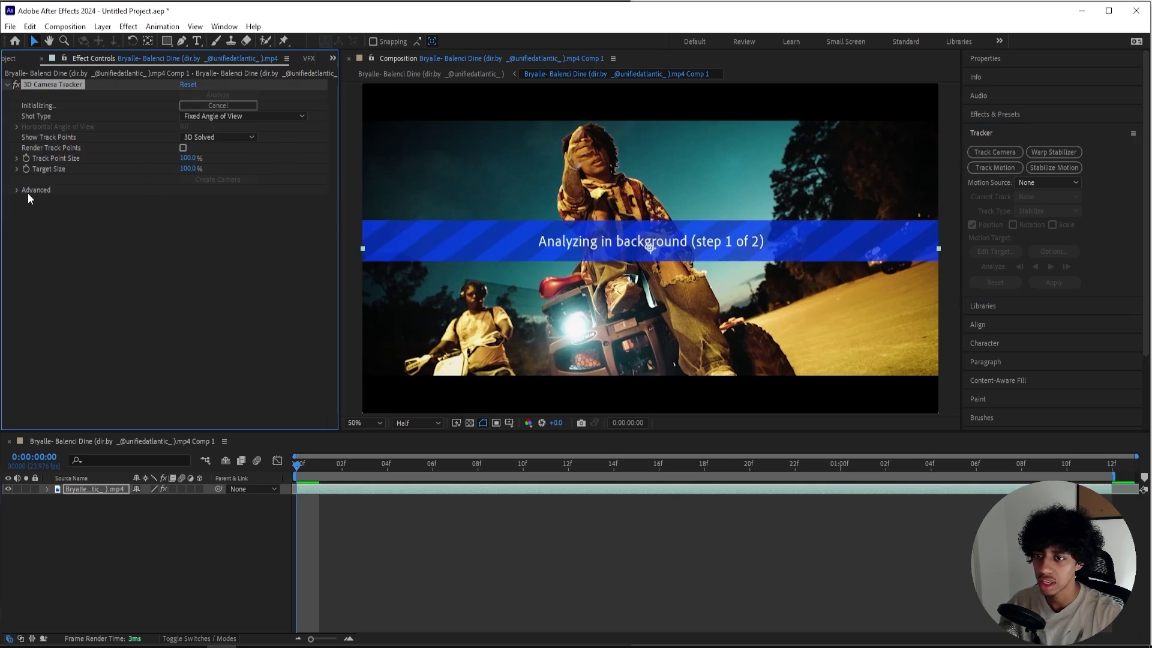
click(18, 189)
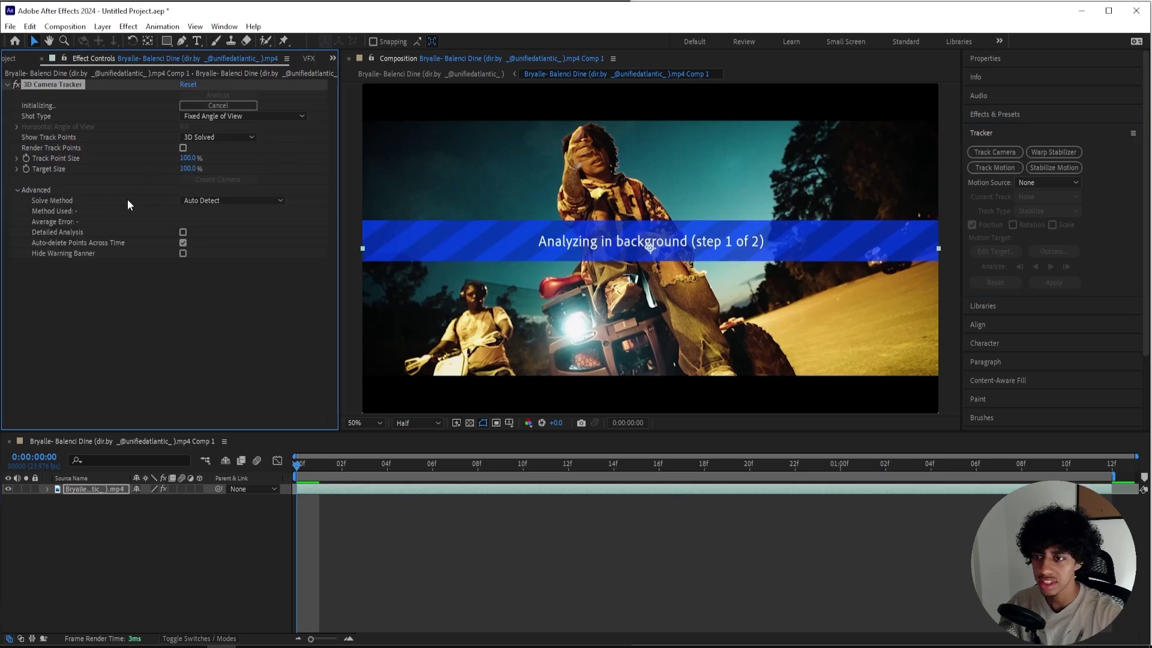
click(183, 232)
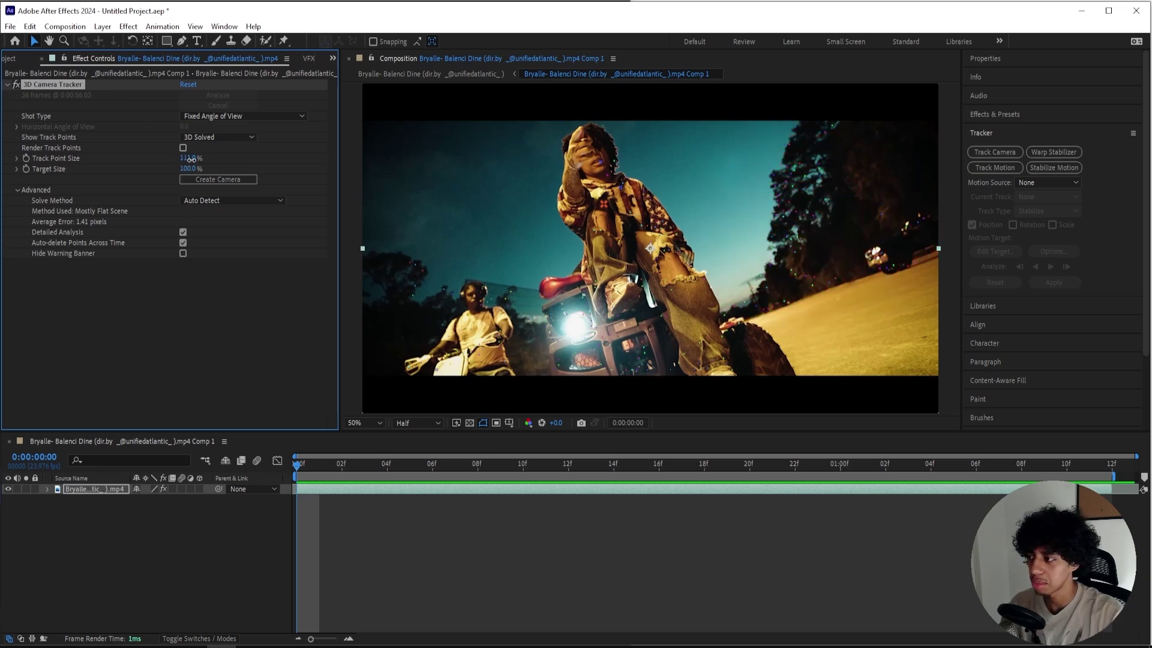
Enlarge track points to 492%, then create a solid and camera from a tree point at frame 13.
drag(190, 159, 419, 160)
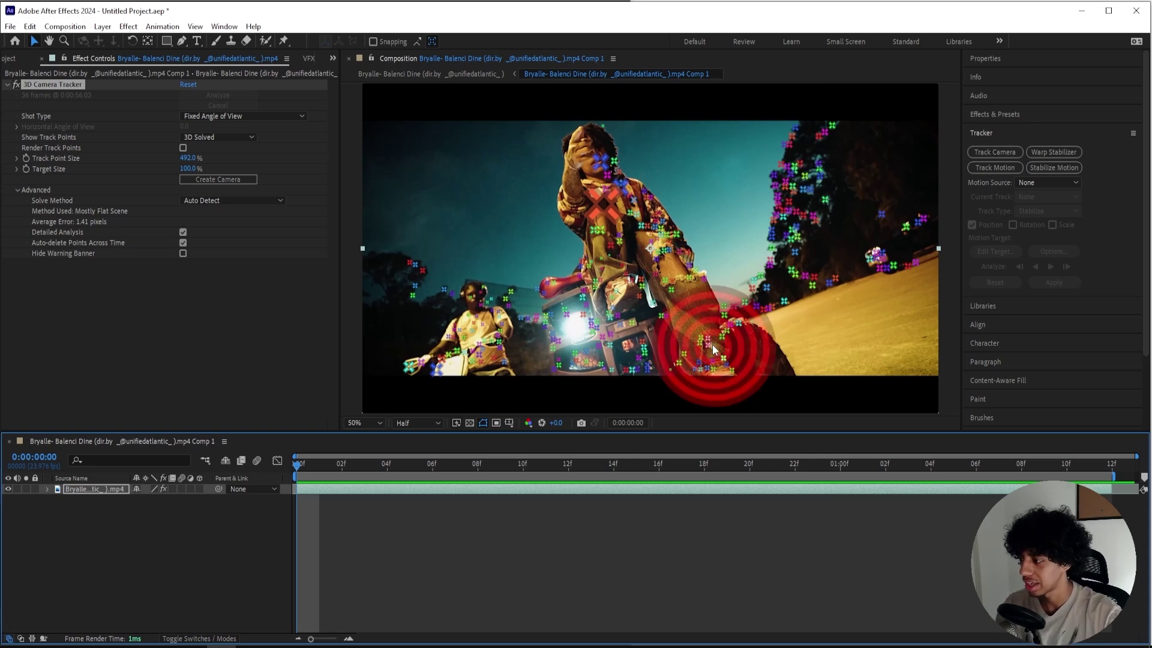
drag(405, 472, 591, 467)
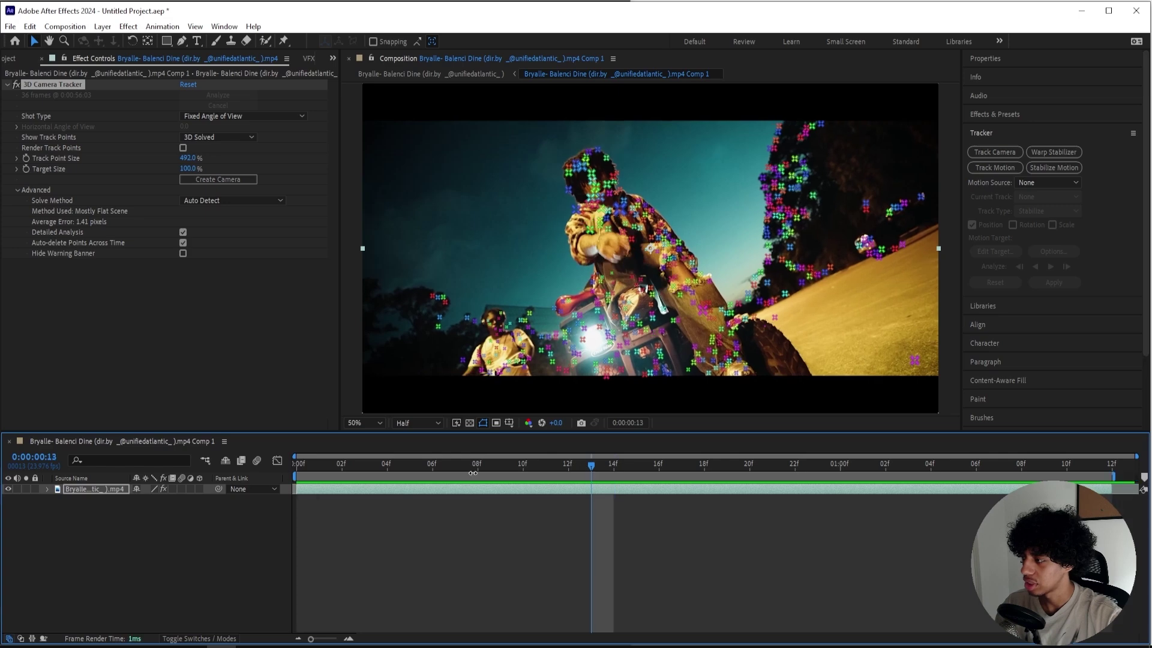
right_click(763, 179)
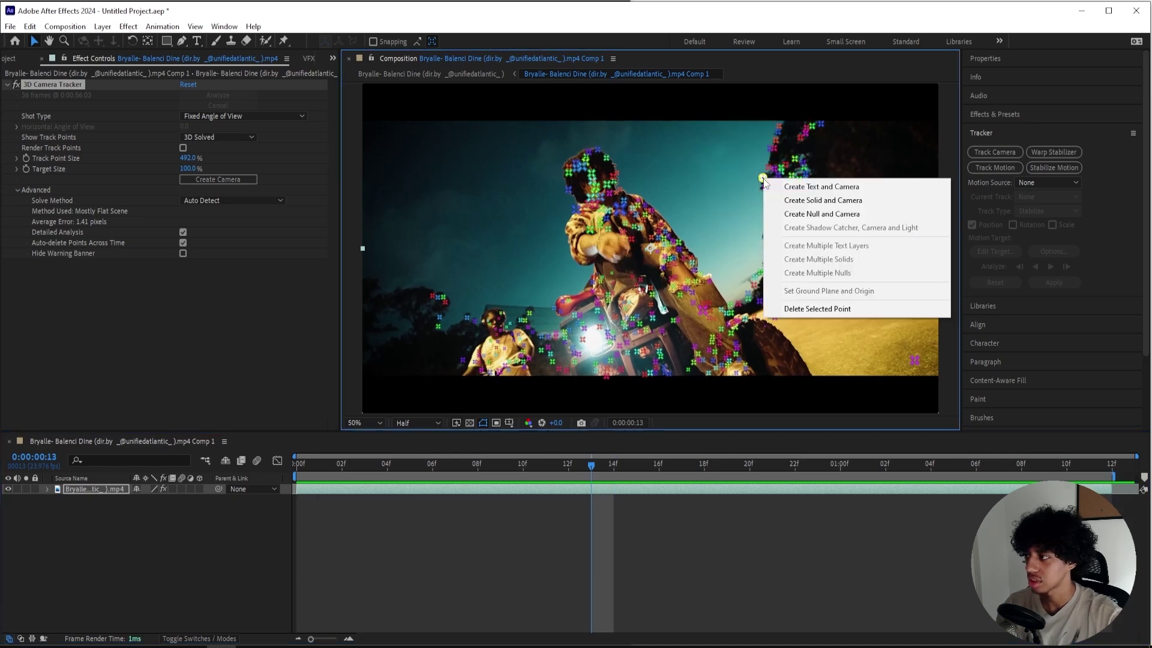
click(795, 202)
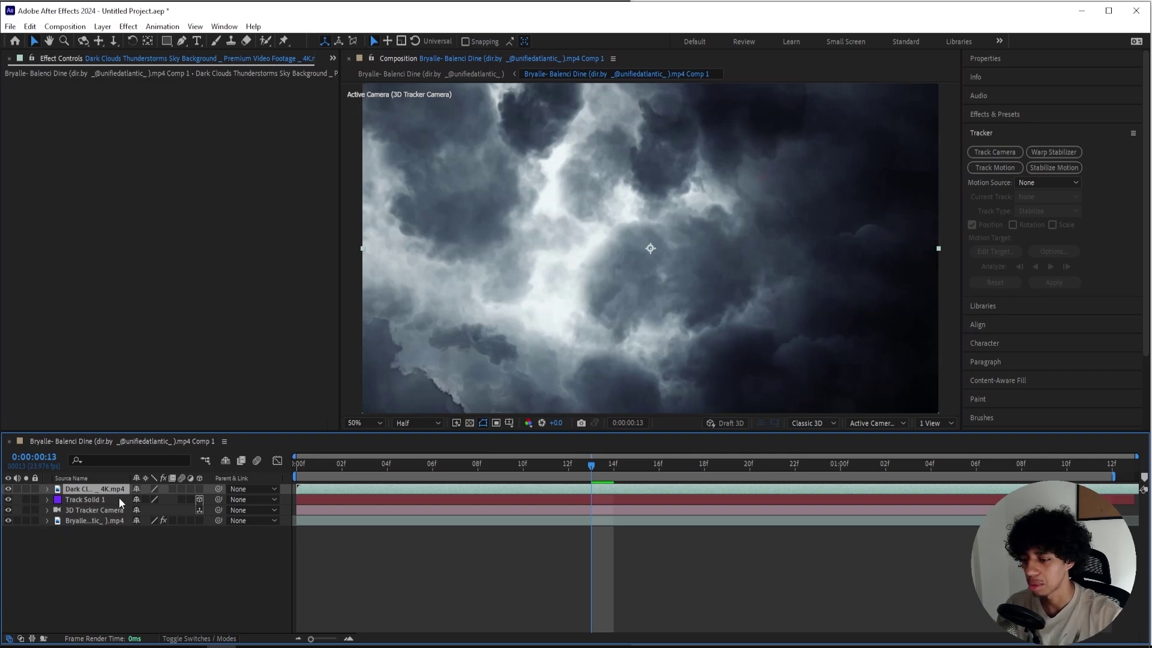
Make the clouds layer 3D and paste Track Solid 1's position (1814.1, 504, 2447.0) onto it.
key(s)
click(199, 489)
click(199, 490)
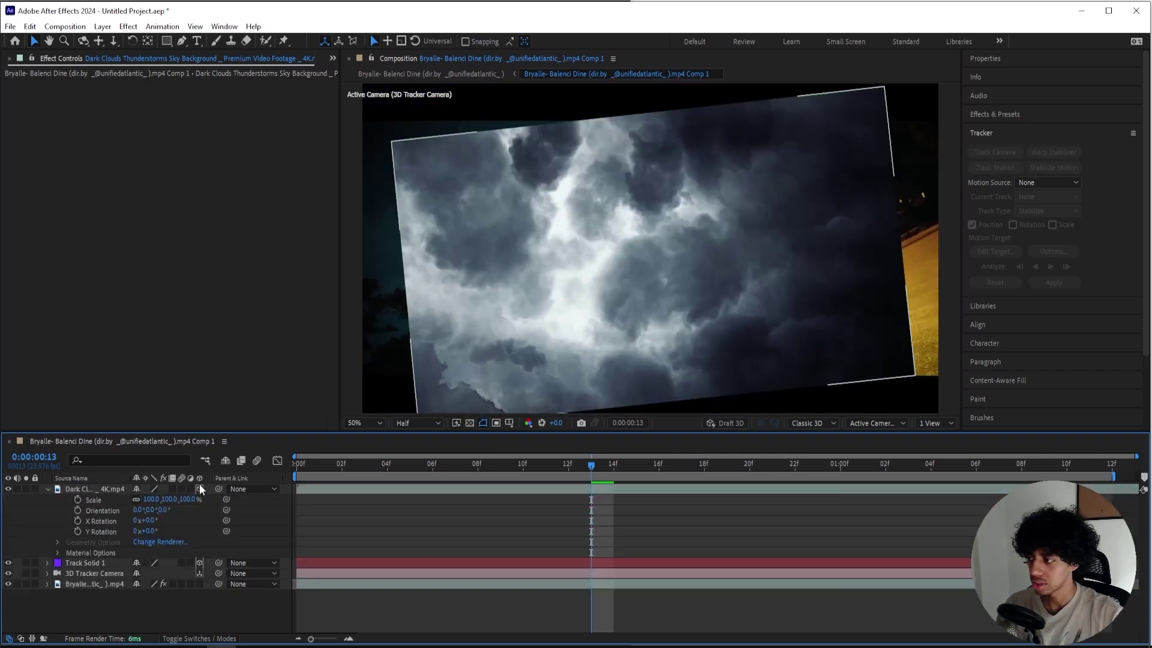
click(100, 491)
key(p)
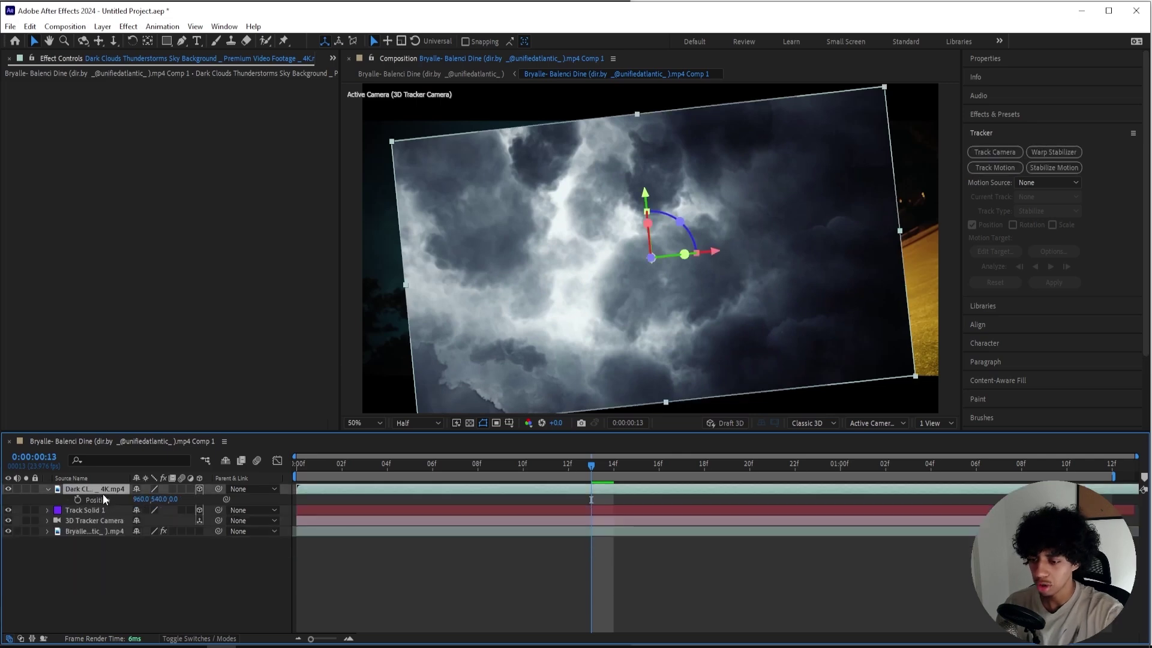
click(86, 509)
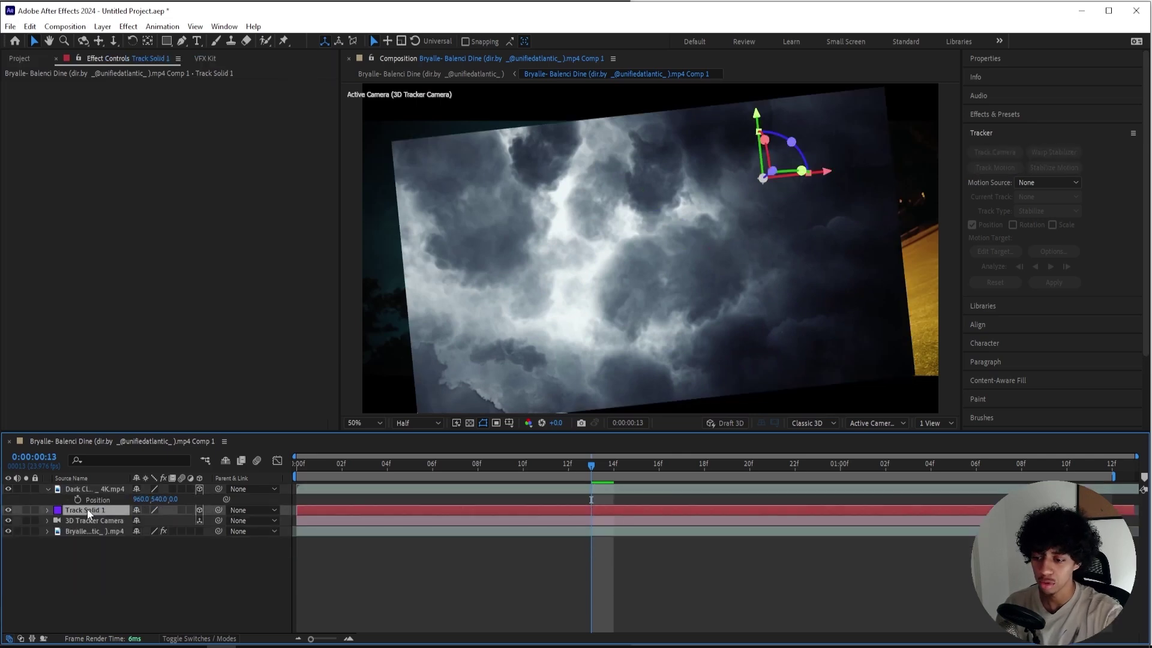
key(p)
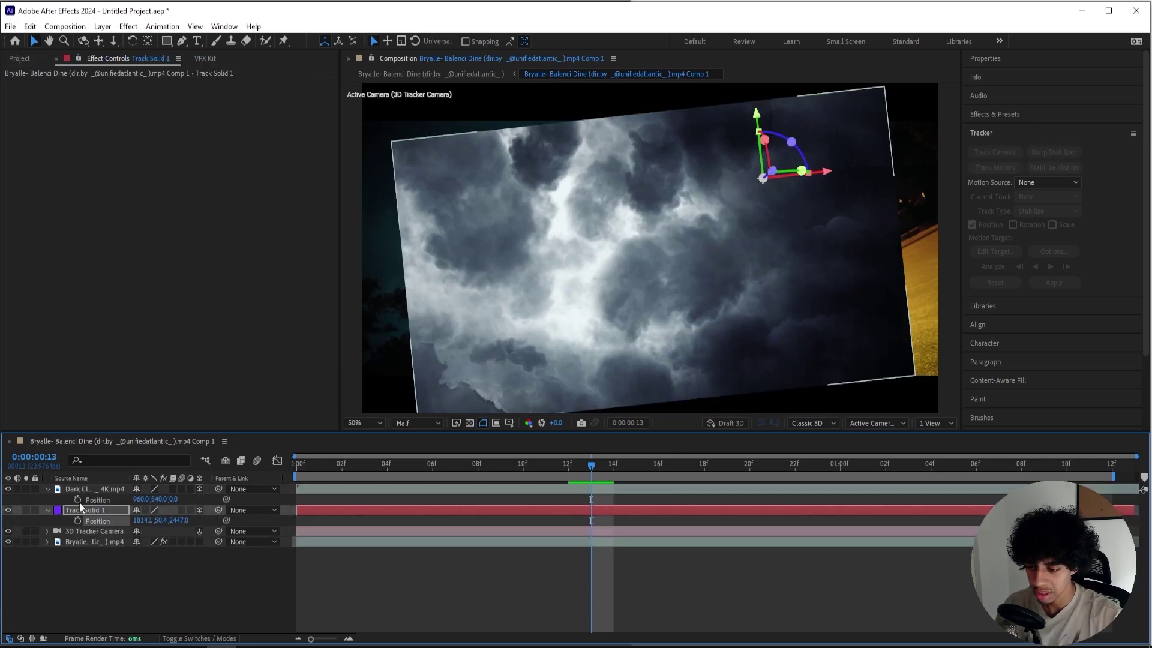
click(106, 499)
key(ctrl+v)
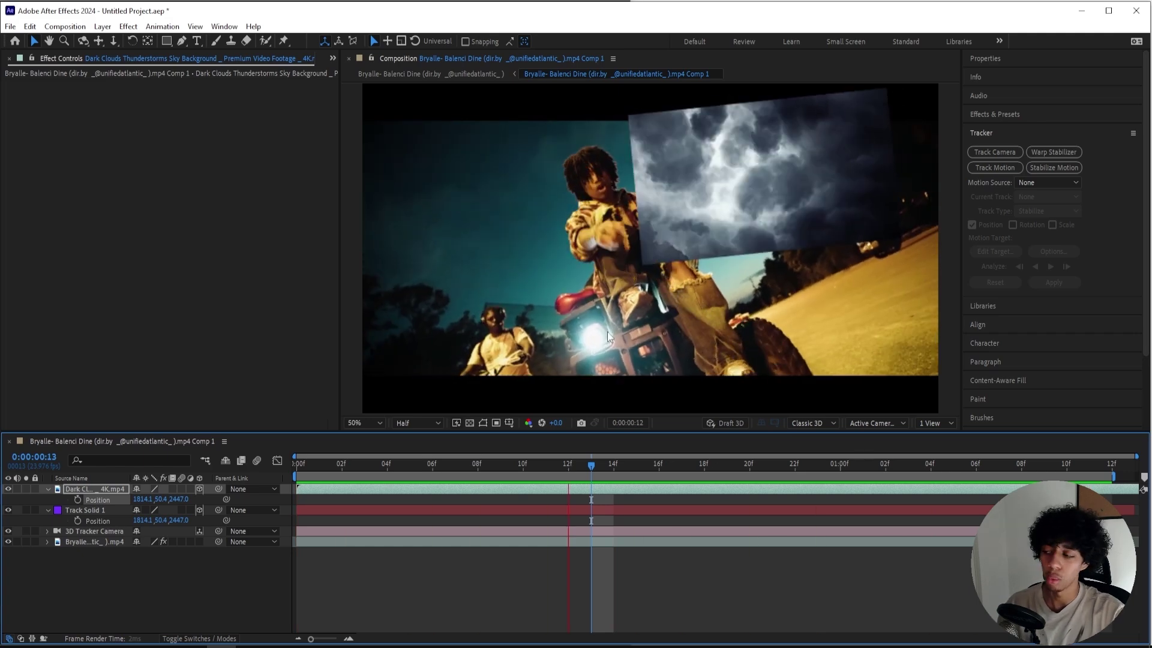
Preview the tracking from the first frame and rename the footage layer to bg.
key(space)
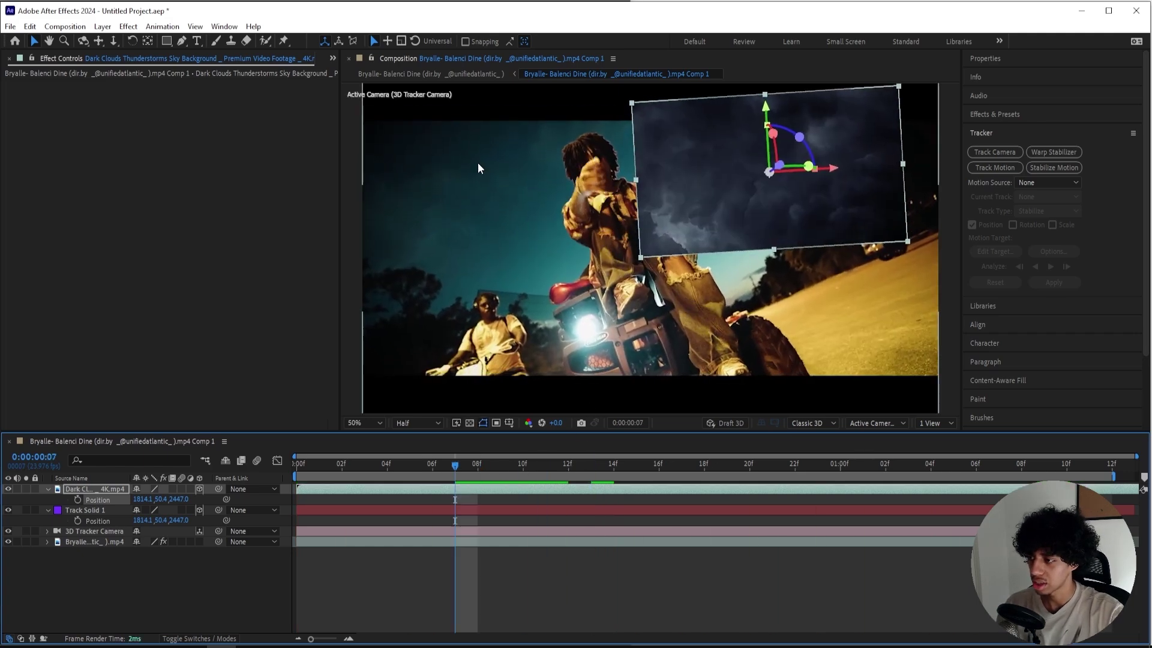
key(Home)
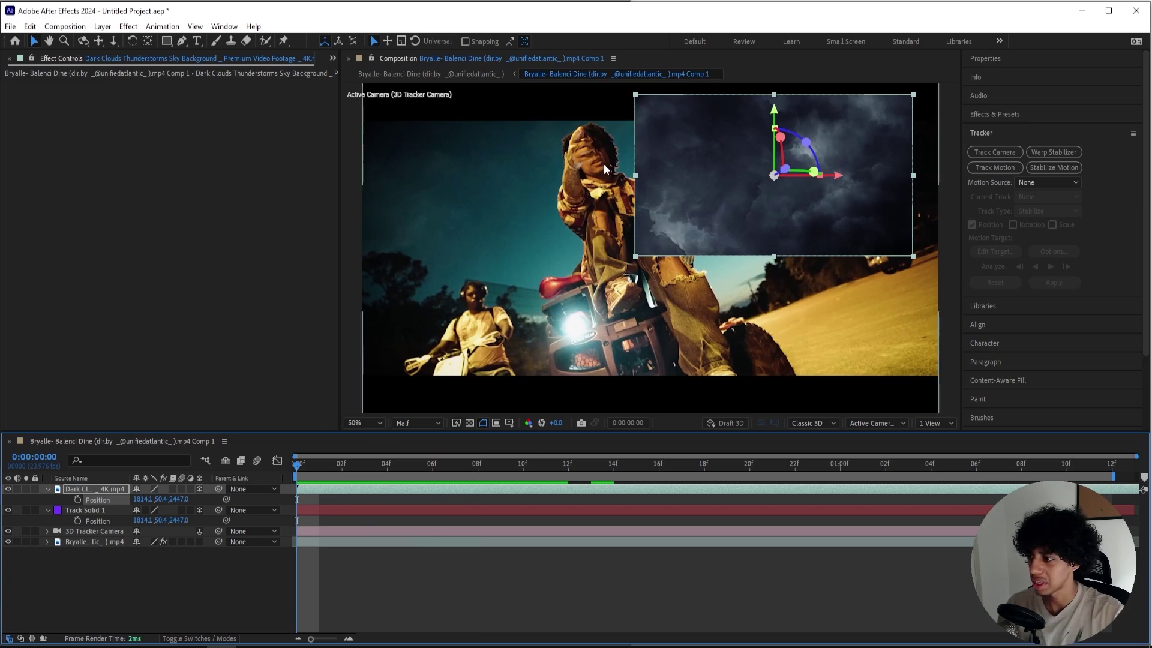
key(space)
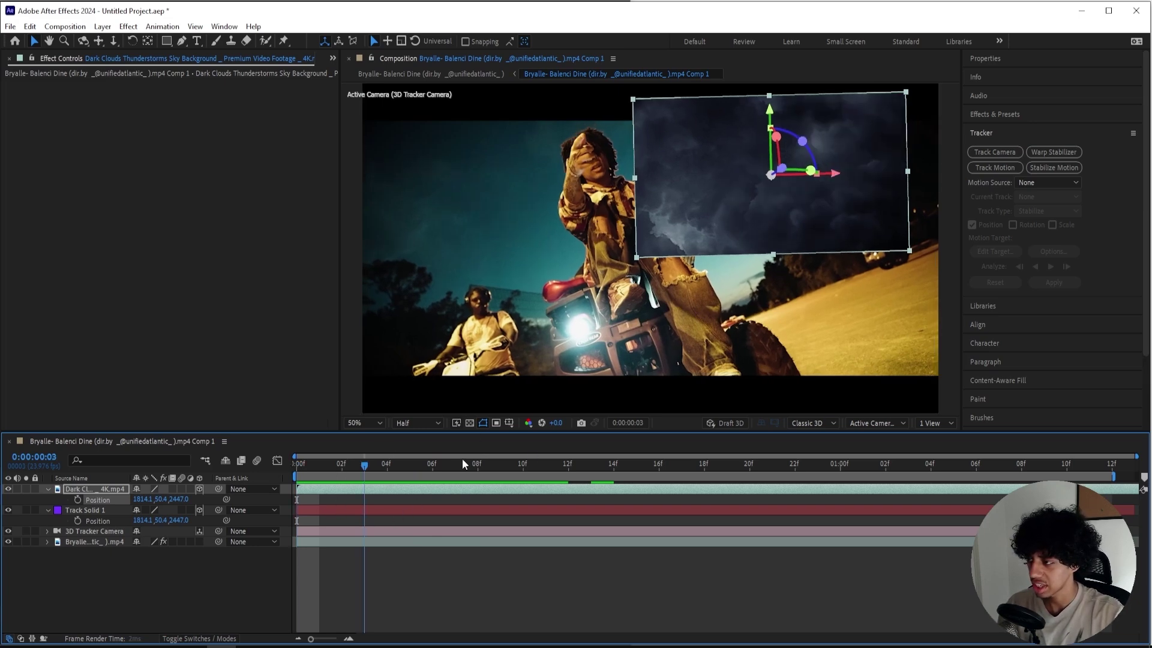
click(93, 543)
right_click(87, 548)
click(138, 546)
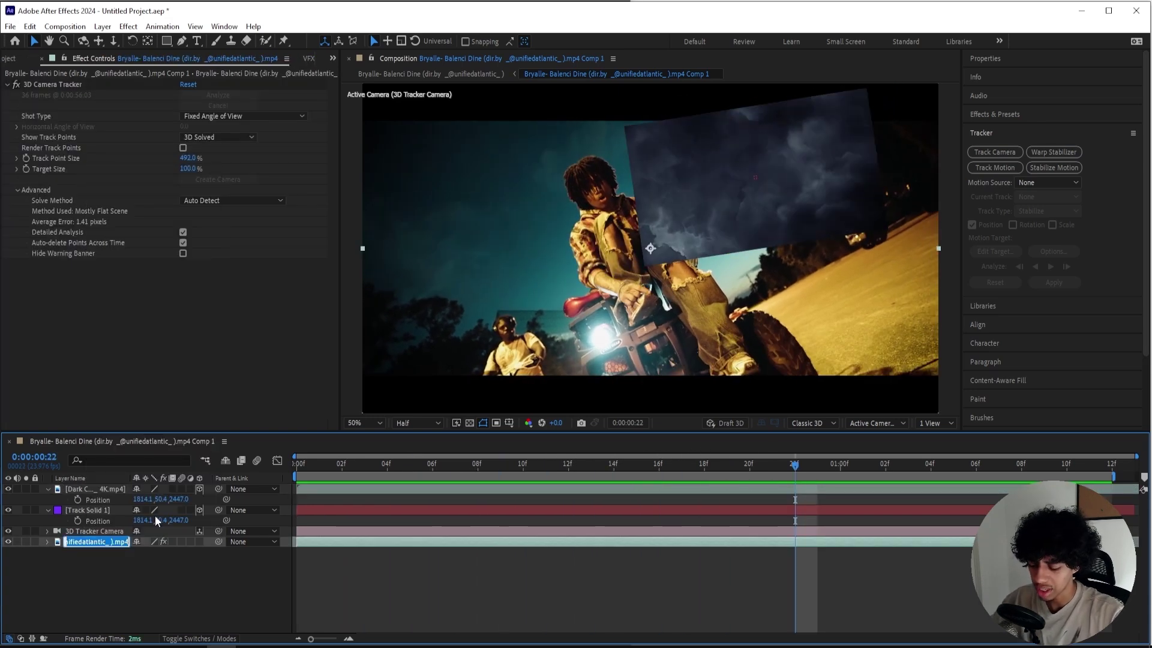
text(bg)
key(Return)
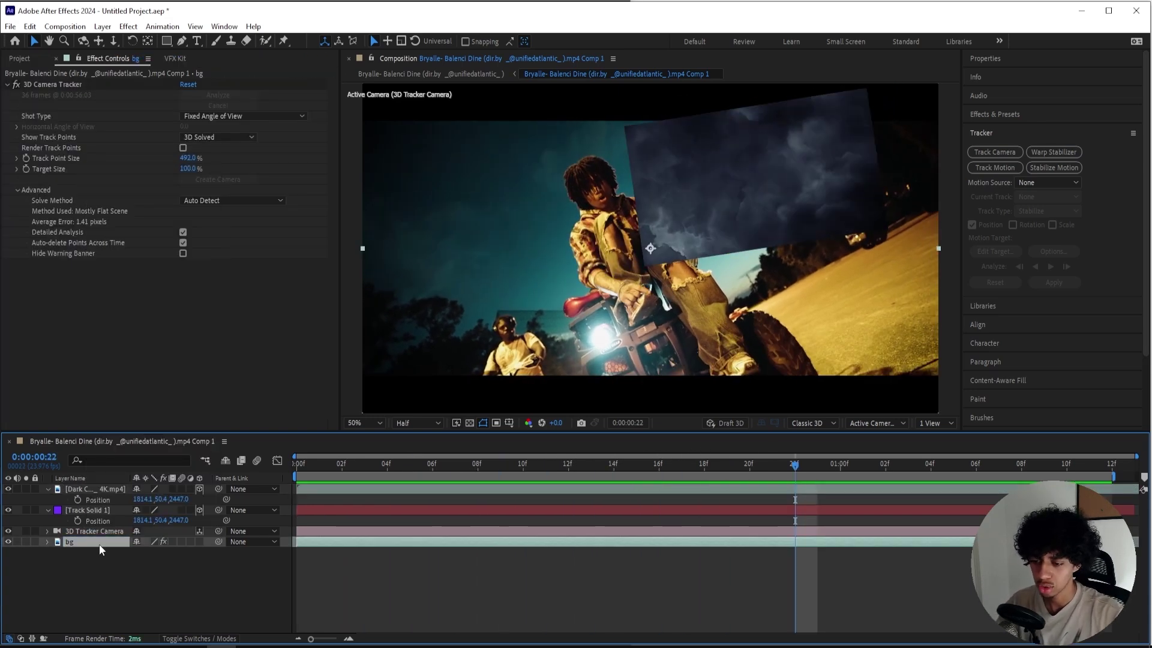
Duplicate bg, remove the 3D Camera Tracker from the copy, and name it subject.
key(ctrl+d)
click(60, 93)
key(Delete)
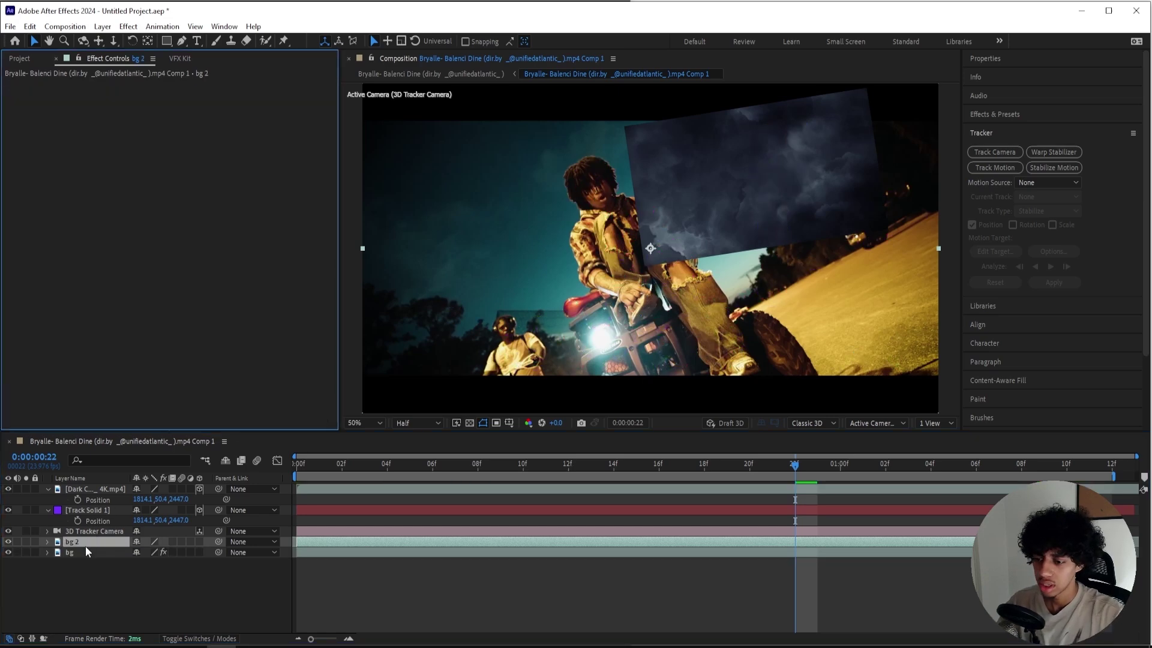
right_click(85, 543)
click(128, 506)
text(subject)
key(Return)
key(Home)
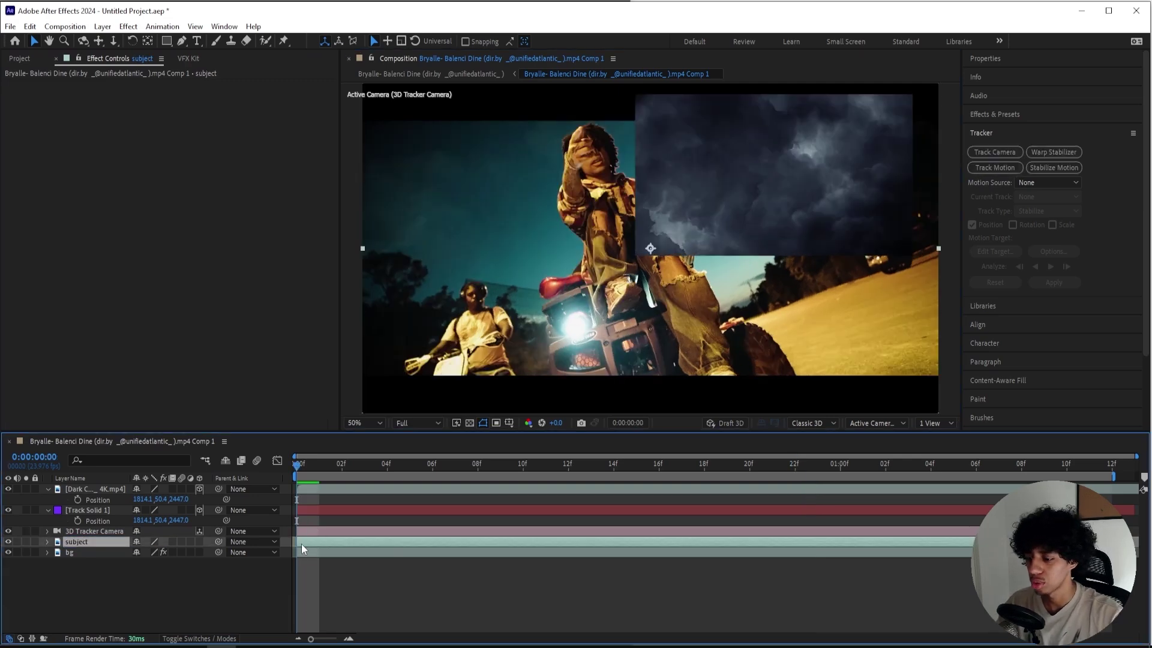
Open the subject layer and paint the main rider as Roto Brush foreground.
double_click(302, 543)
click(266, 41)
scroll(635, 242, up, 2)
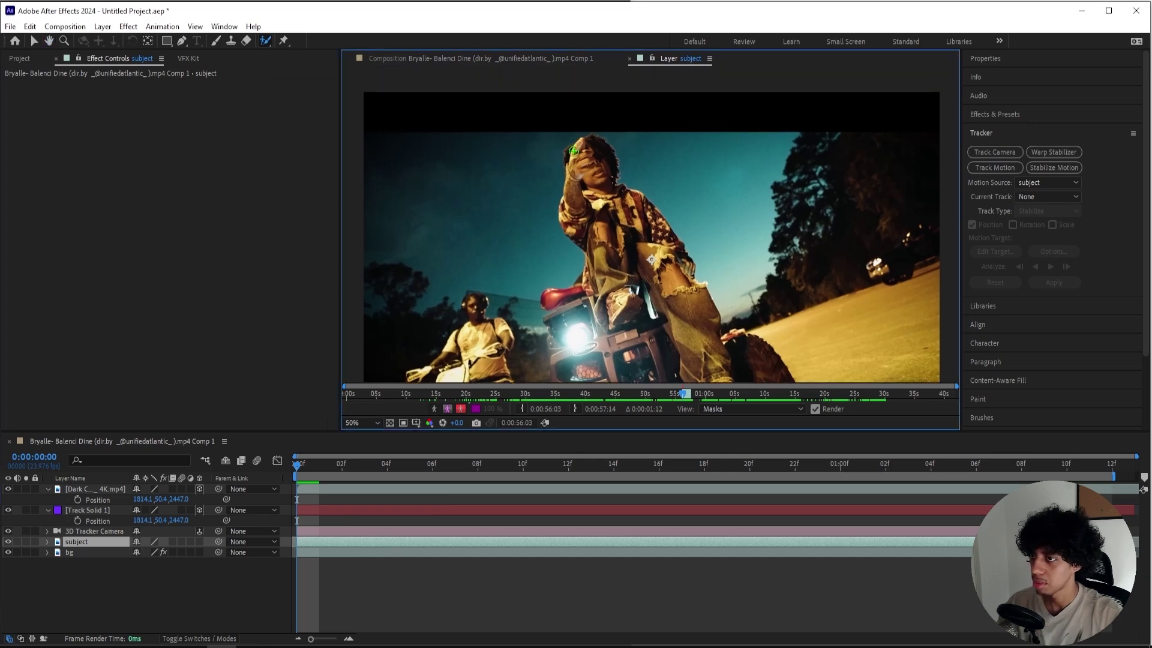
mouse_move(659, 300)
mouse_down()
mouse_move(585, 144)
mouse_move(663, 303)
mouse_up()
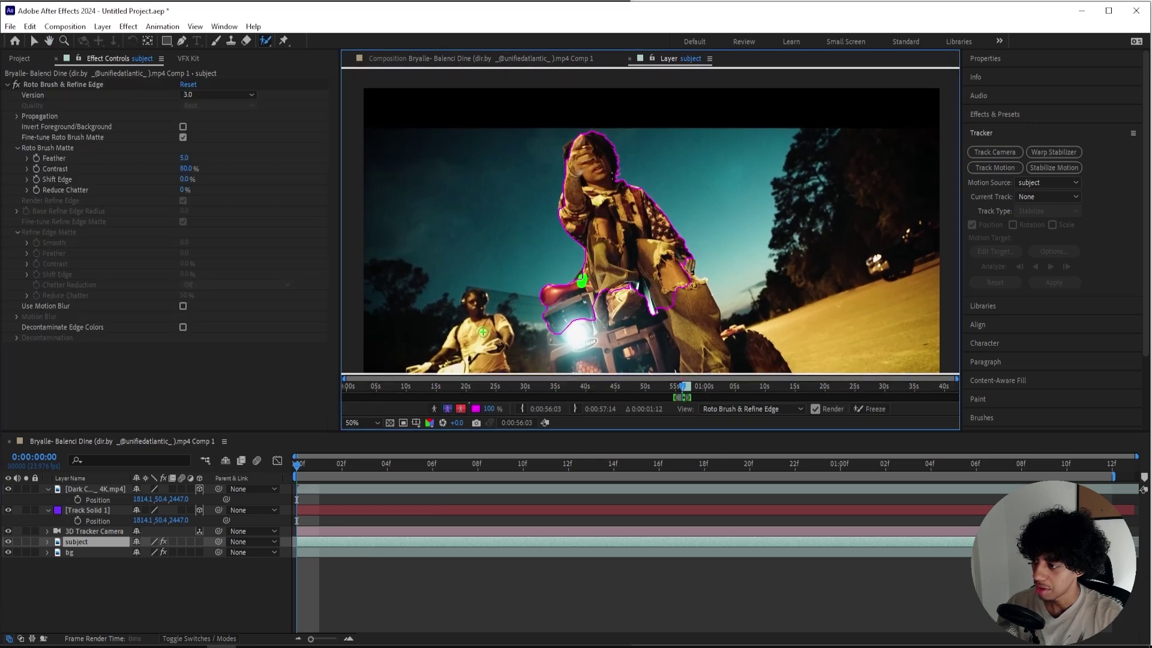
drag(476, 304, 518, 212)
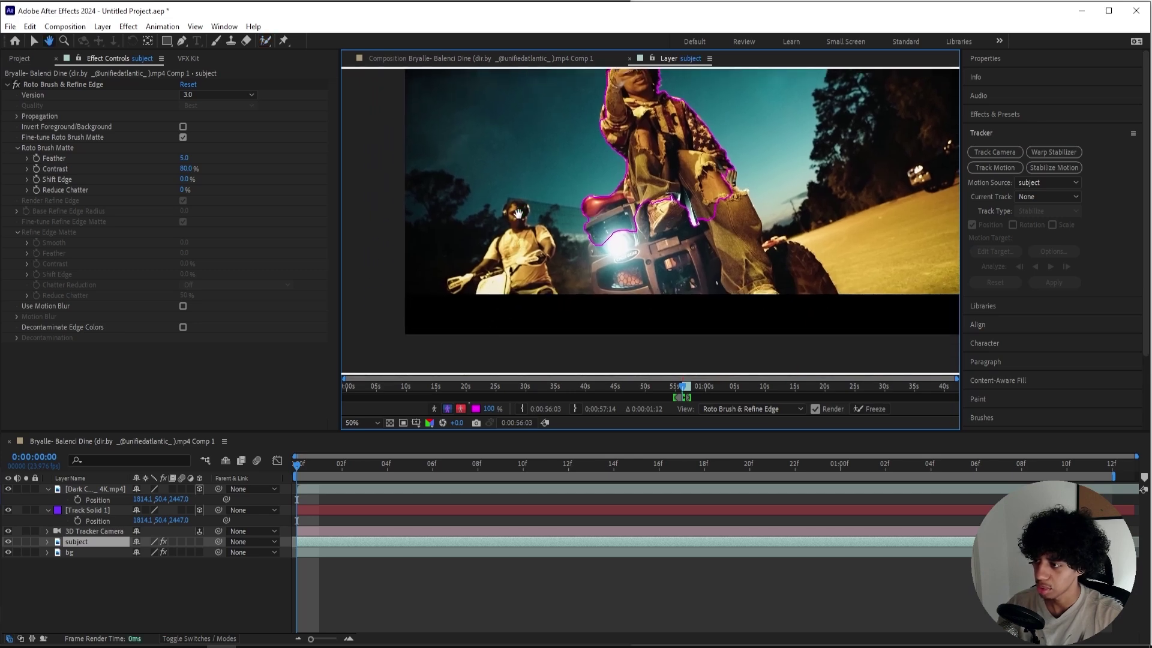
scroll(518, 212, up, 1)
drag(418, 245, 600, 235)
scroll(600, 235, down, 2)
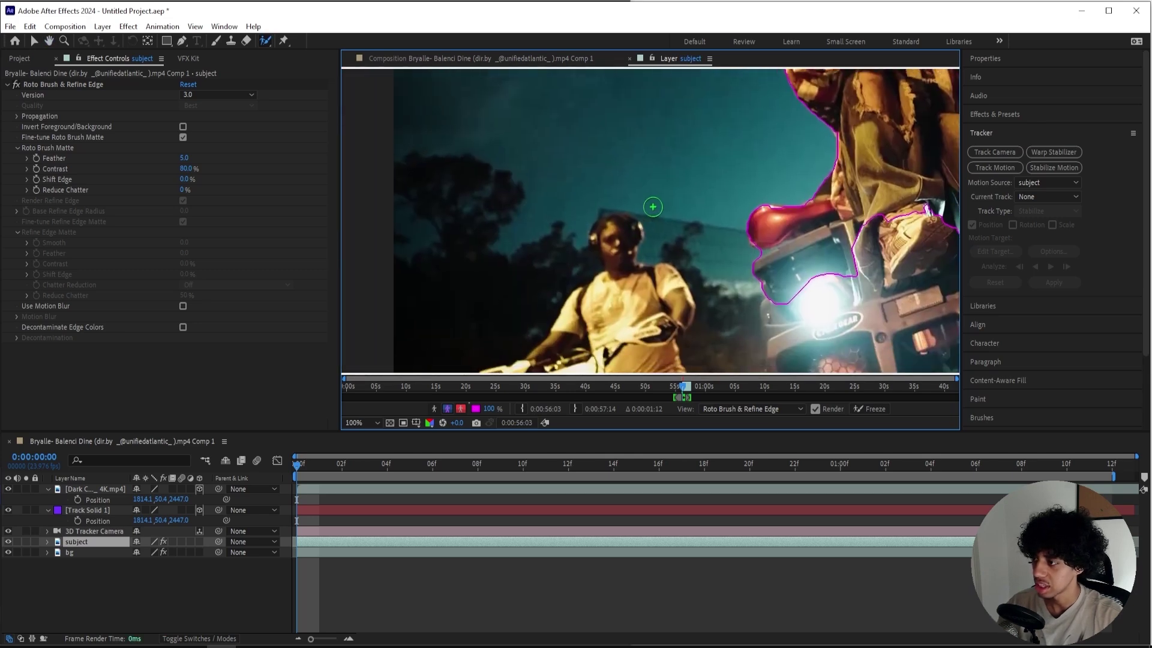
drag(717, 99, 610, 193)
scroll(611, 190, up, 1)
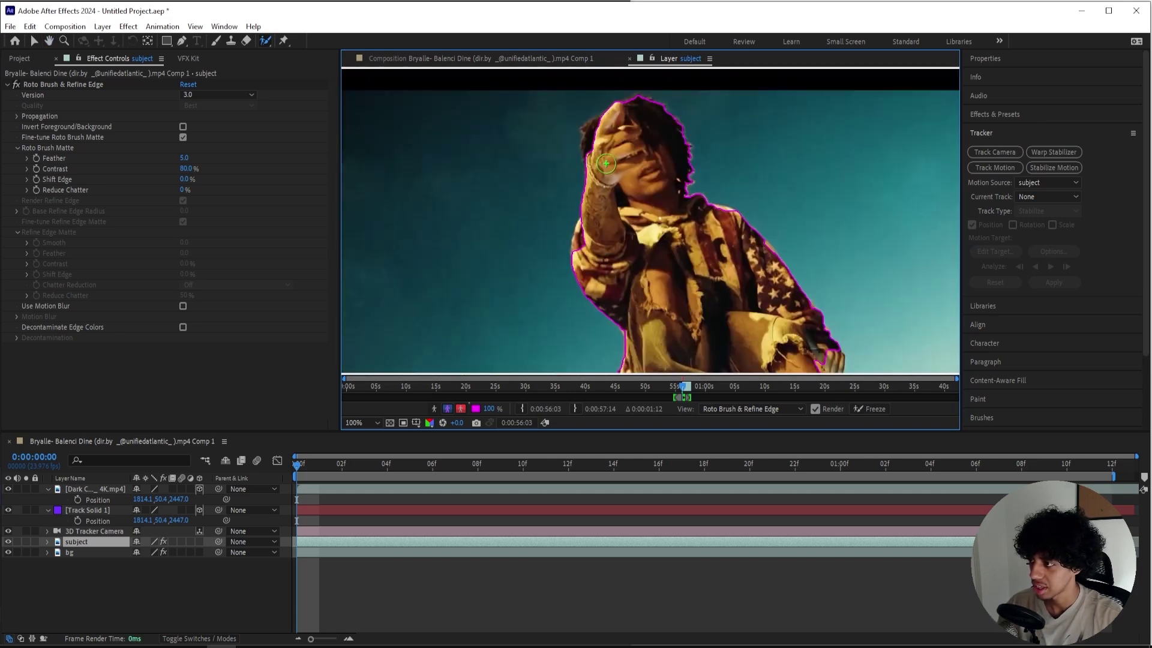
scroll(601, 157, down, 1)
Extend the matte over the motorbike and its front, then freeze it across the clip.
mouse_move(680, 280)
mouse_down()
mouse_move(614, 301)
mouse_move(646, 332)
mouse_move(782, 342)
mouse_up()
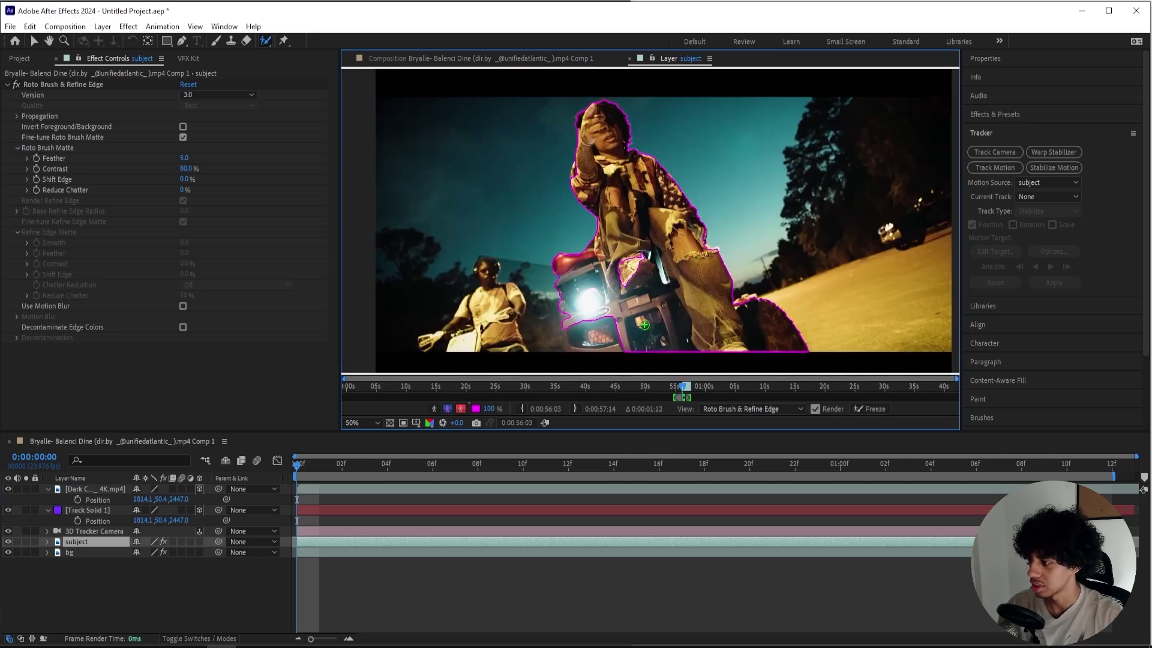
drag(627, 261, 594, 356)
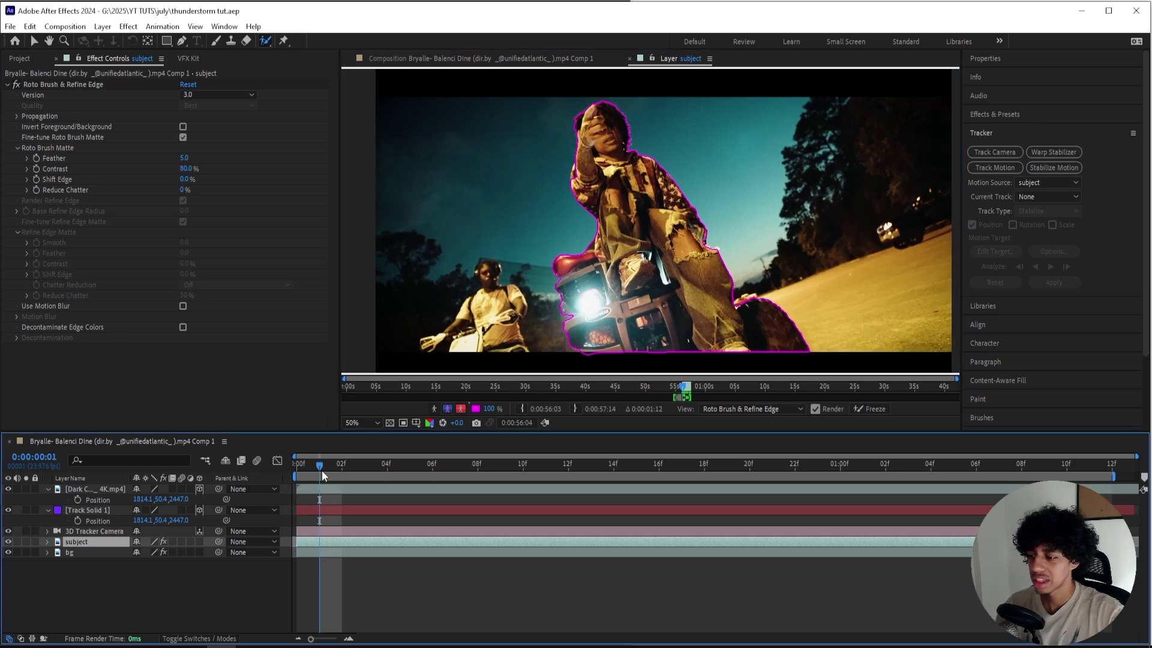
drag(321, 470, 882, 452)
click(868, 408)
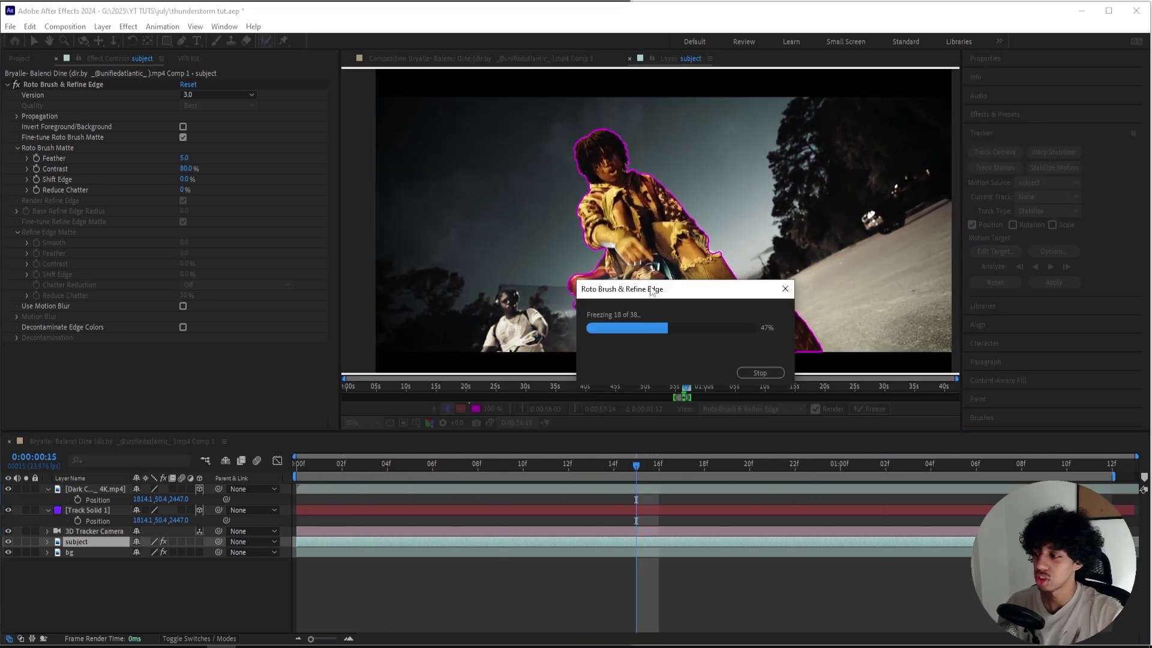
drag(652, 291, 469, 207)
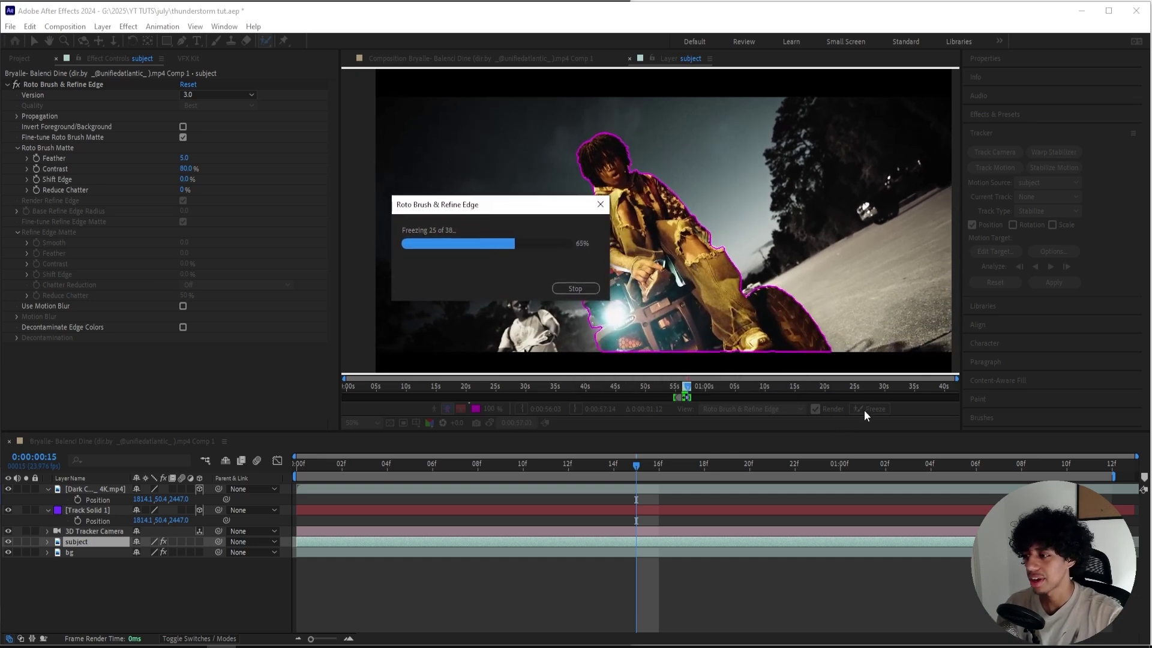
Back in the composition, move subject above the clouds and hide Track Solid 1.
click(629, 59)
click(76, 542)
drag(75, 542, 81, 488)
click(8, 520)
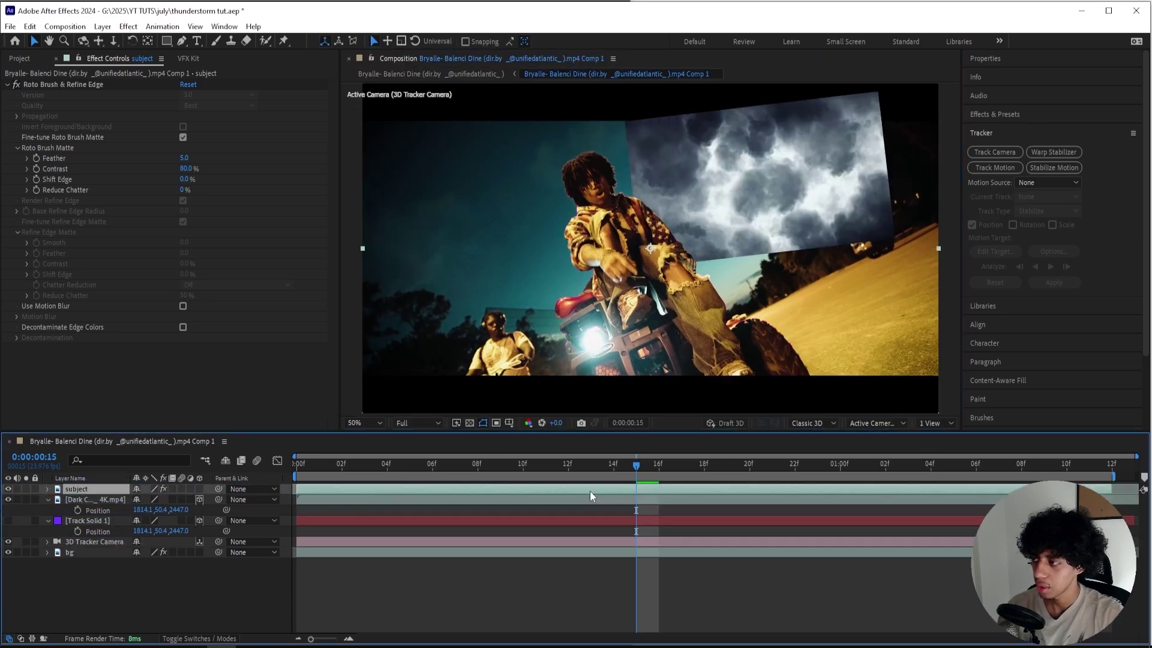
Apply Refine Soft Matte to subject with Additional Edge Radius 3 and a softer feather.
key(ctrl+space)
text(refine soft)
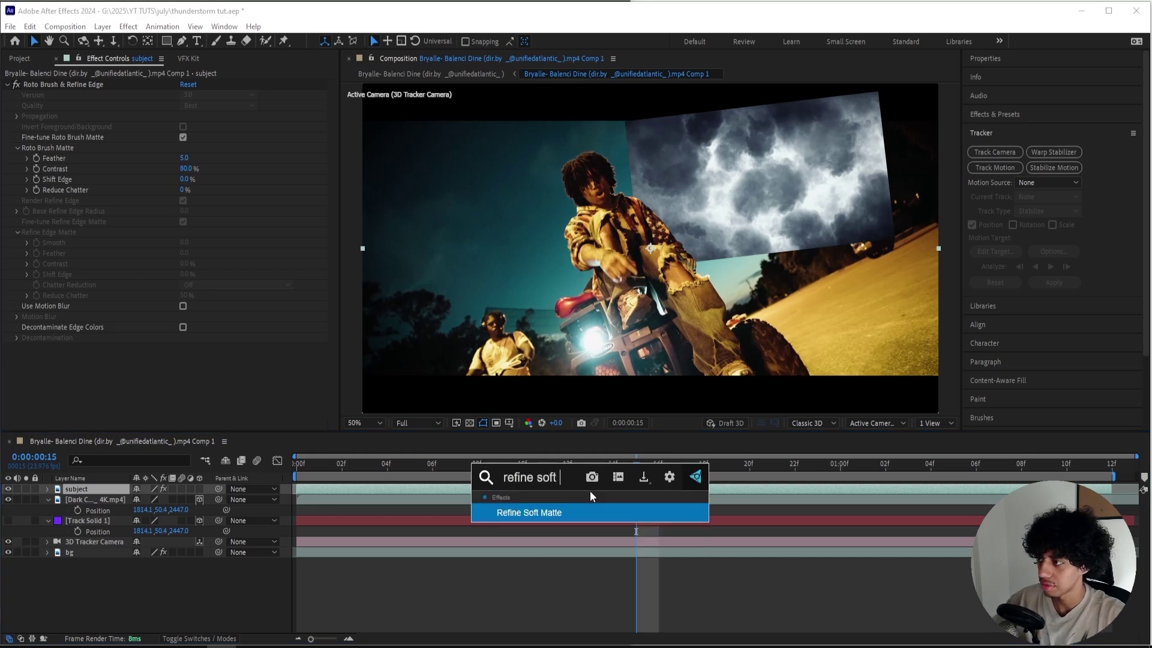
text( matte)
key(Return)
scroll(602, 217, up, 1)
drag(609, 240, 619, 256)
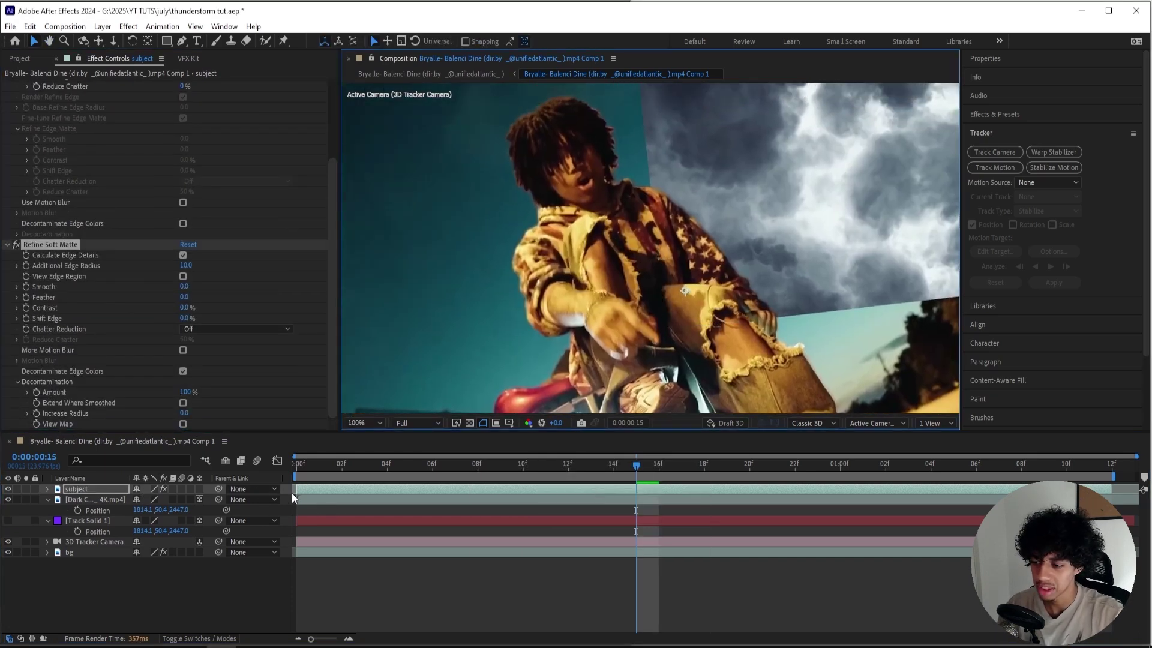
click(185, 265)
text(3)
click(228, 277)
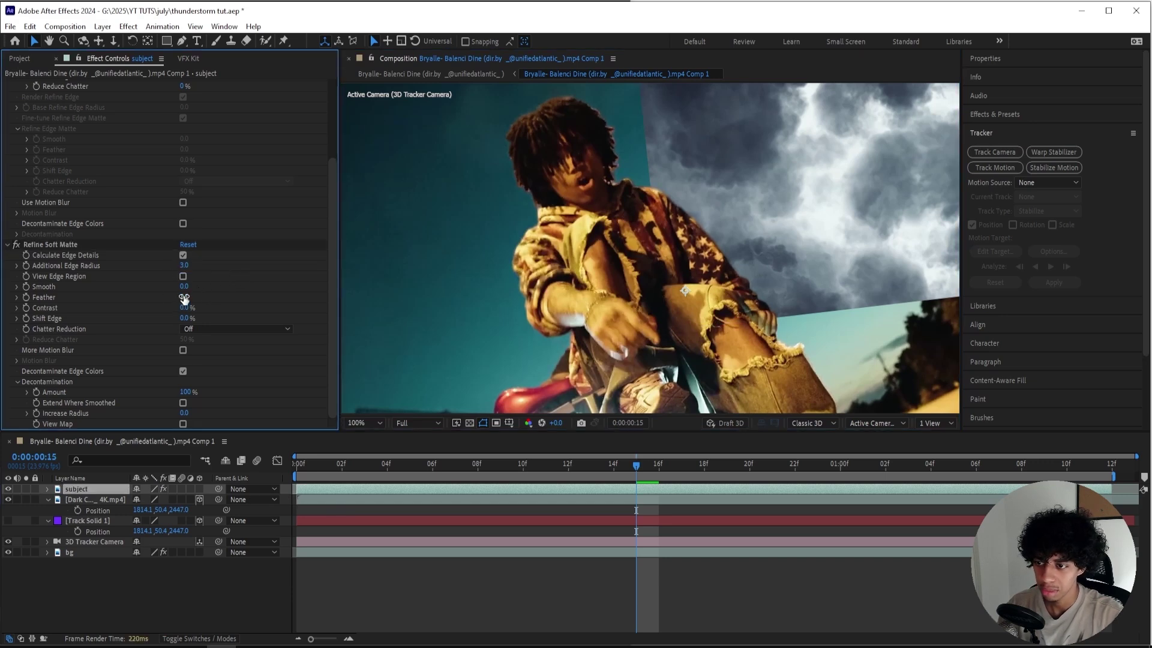
drag(185, 297, 216, 296)
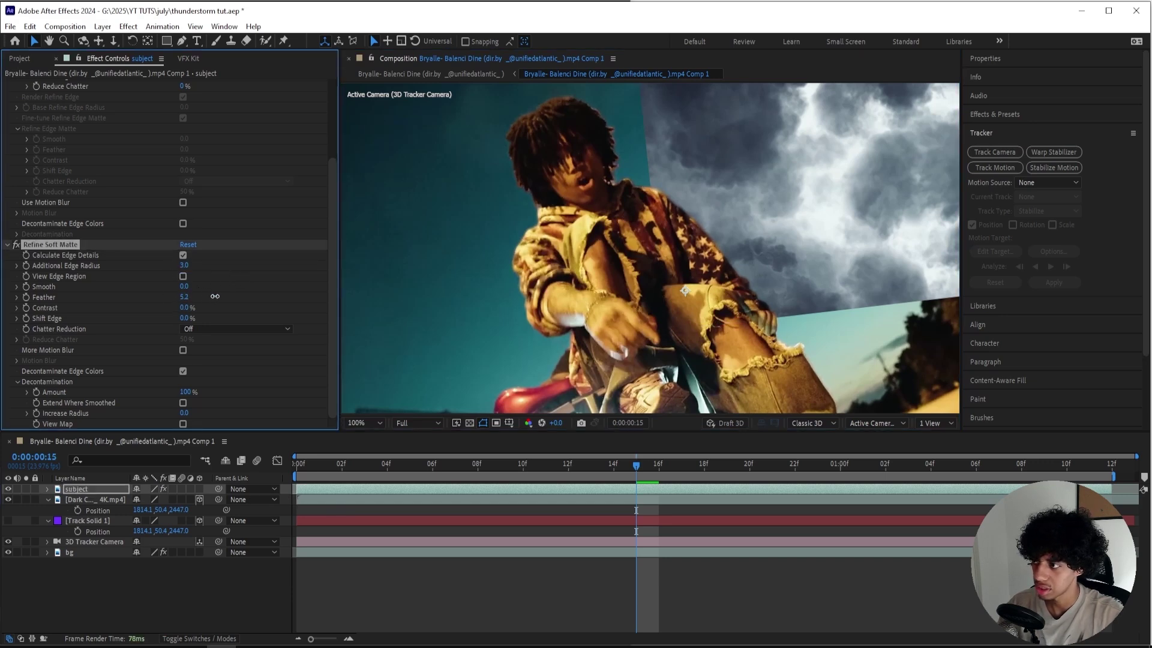
scroll(629, 221, down, 2)
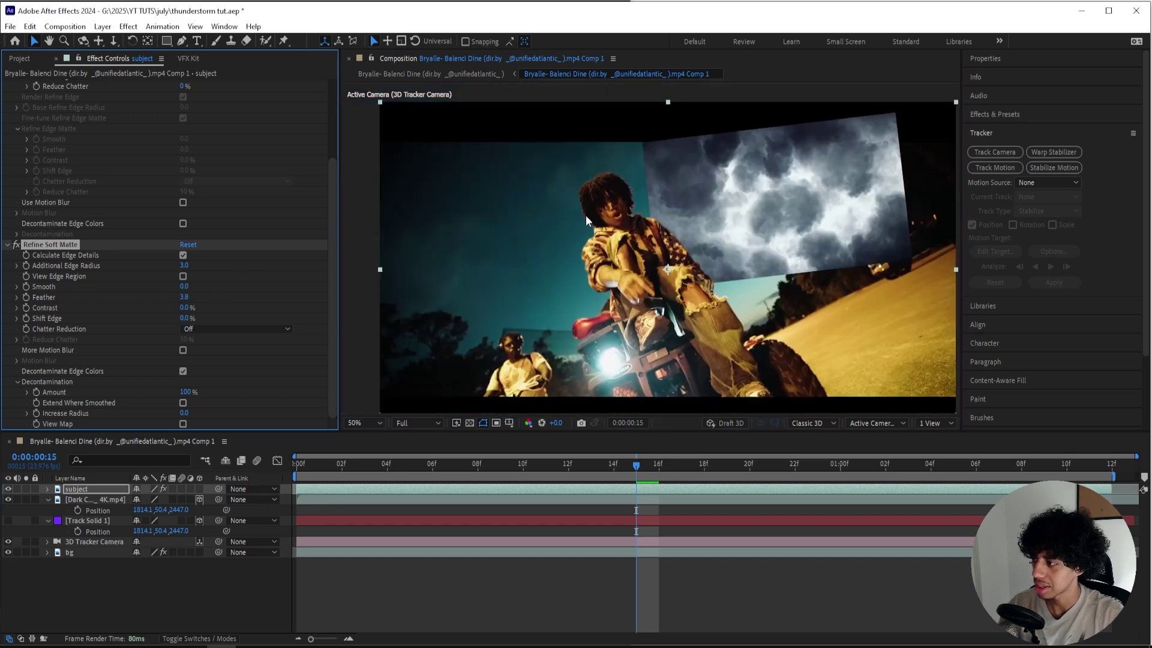
Drag the storm clouds layer left in the sky and scale it up to 129%.
click(83, 501)
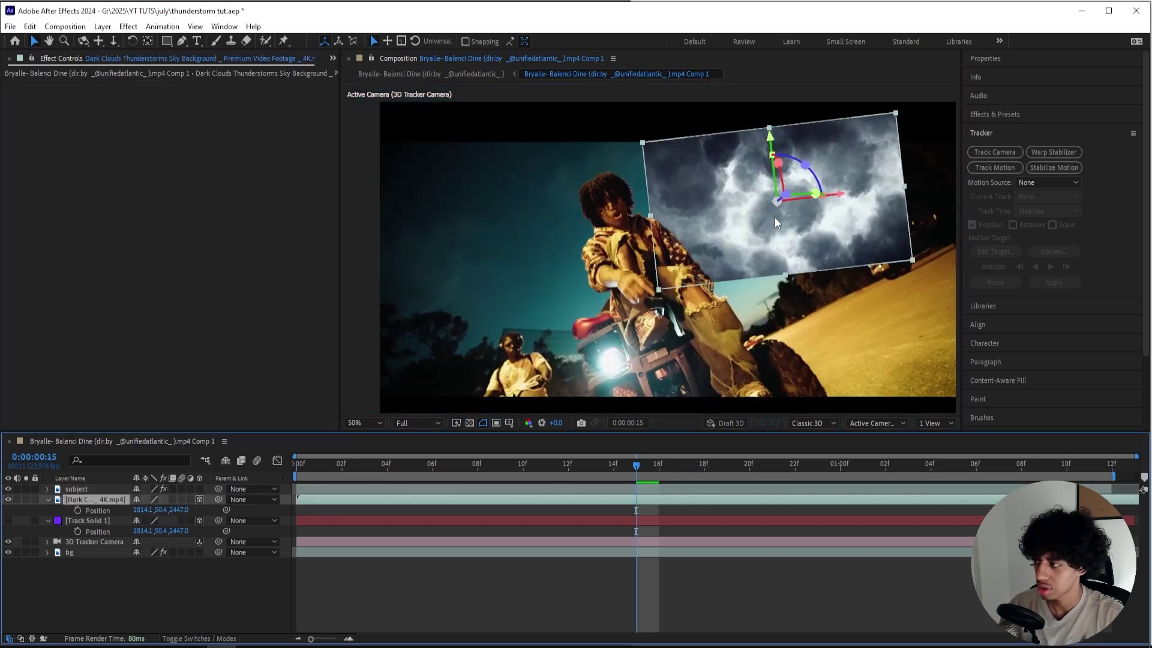
drag(713, 235, 540, 227)
right_click(558, 241)
click(535, 228)
key(s)
drag(170, 510, 188, 509)
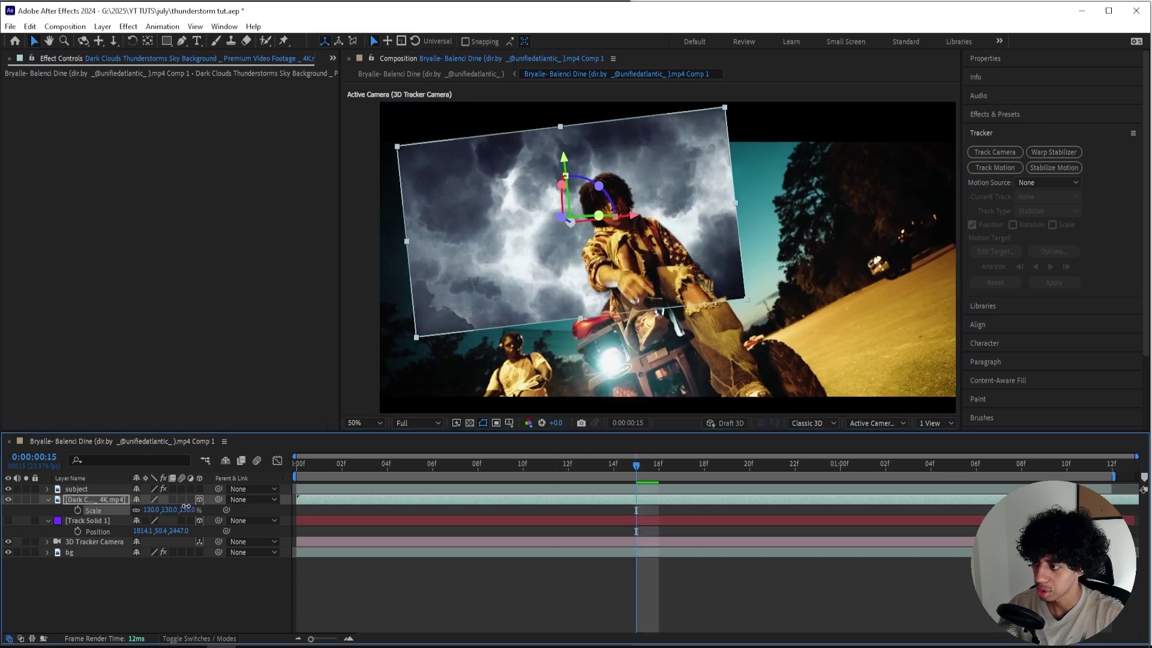
Set the storm clouds layer's blending mode to Lighten, after briefly trying Screen.
click(168, 637)
click(151, 499)
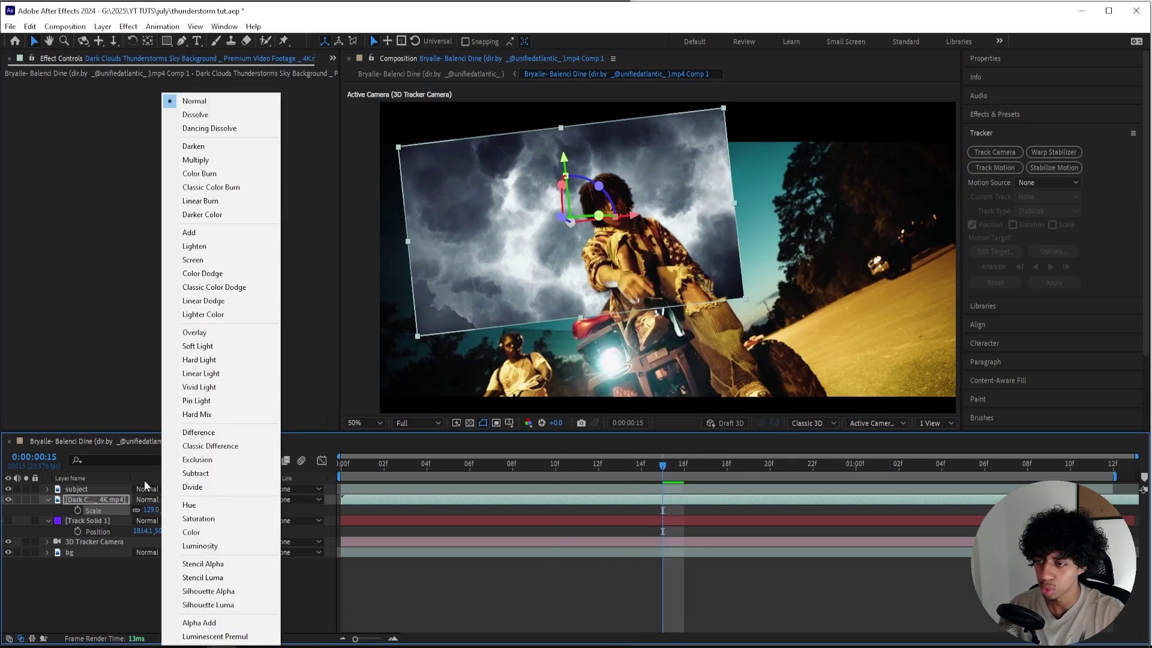
click(193, 254)
click(150, 499)
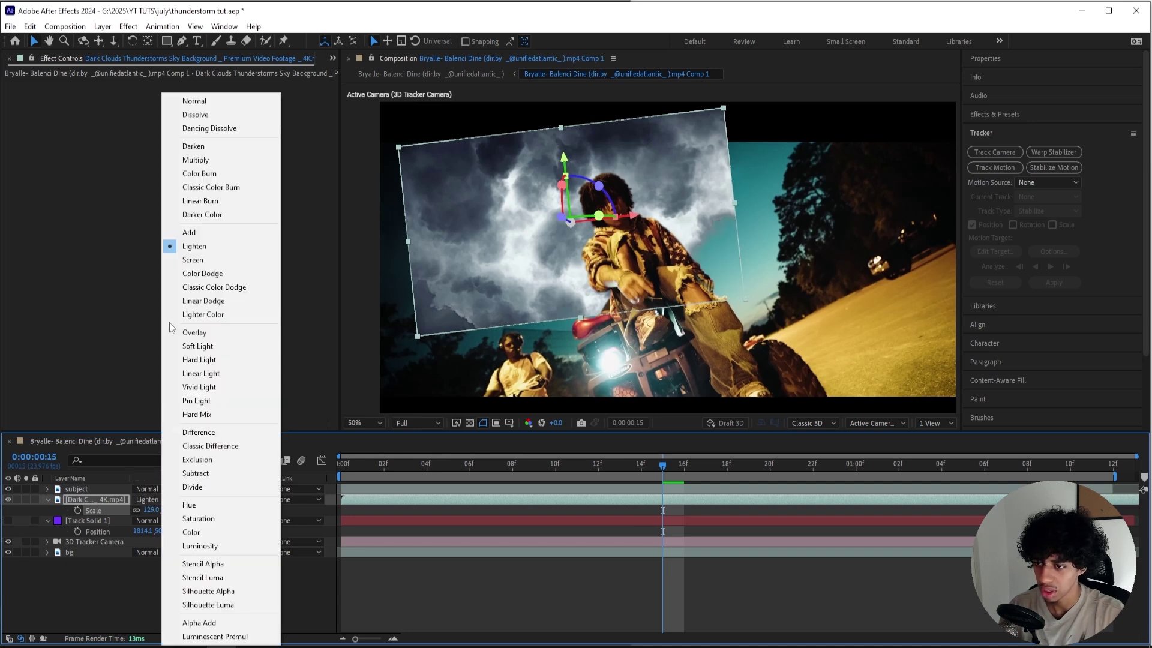
click(198, 263)
click(151, 499)
click(193, 252)
Apply Curves to the clouds and shape an S-curve to boost contrast.
key(ctrl+space)
text(curves)
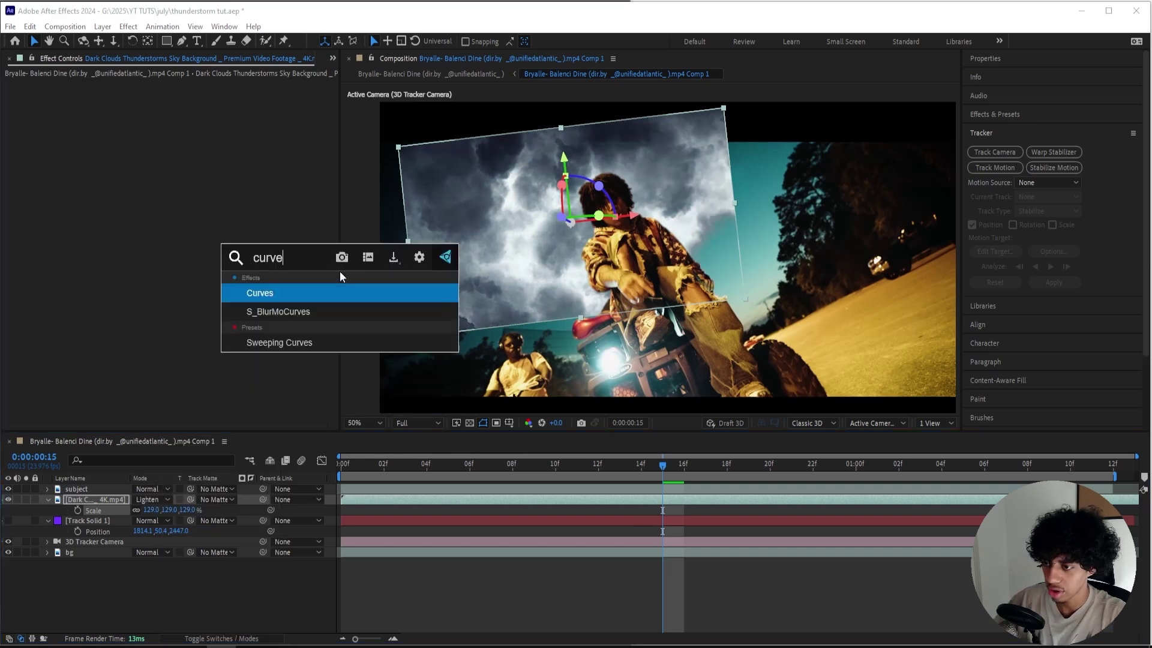
key(Return)
drag(47, 265, 59, 271)
drag(110, 208, 110, 197)
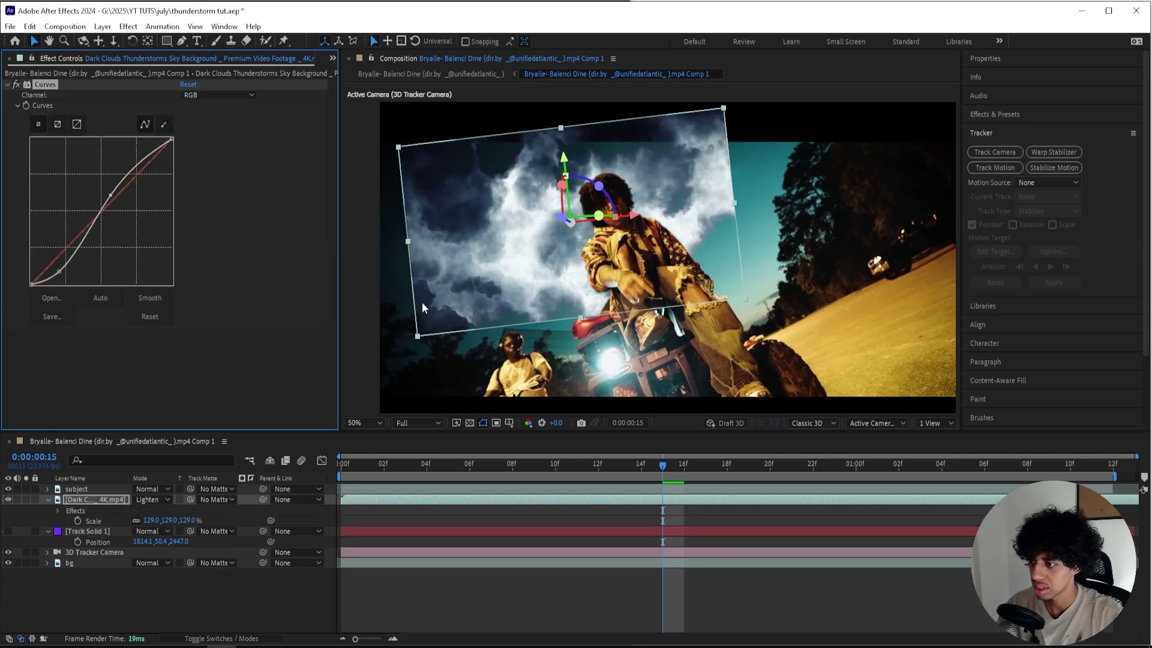
click(166, 40)
key(v)
click(468, 594)
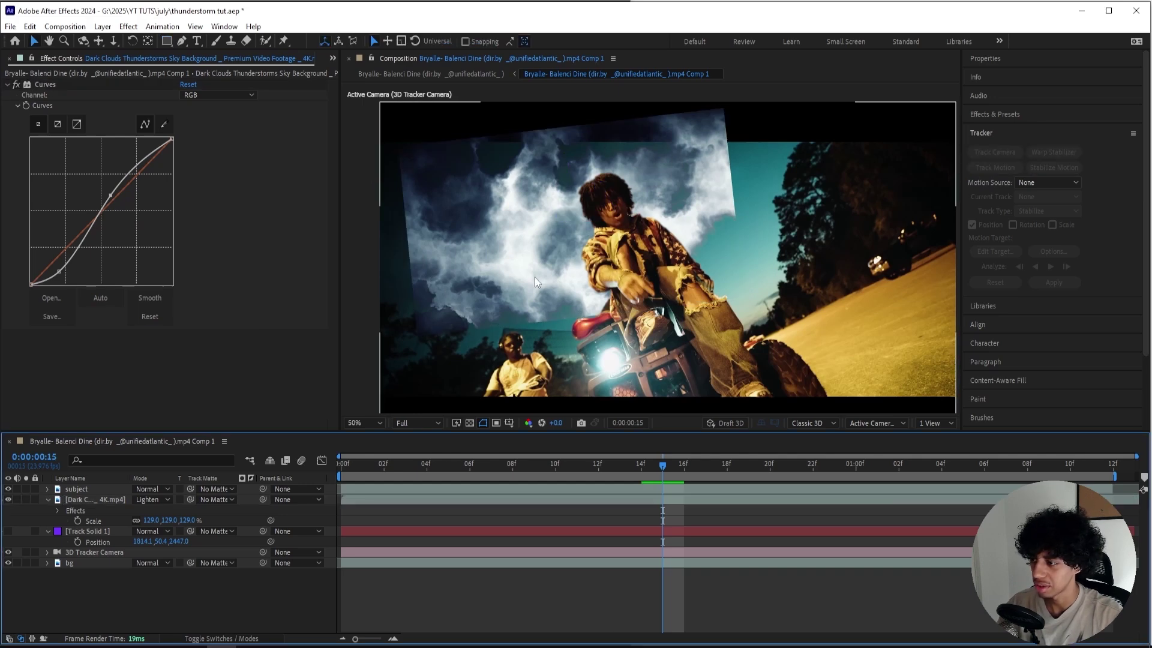
click(86, 501)
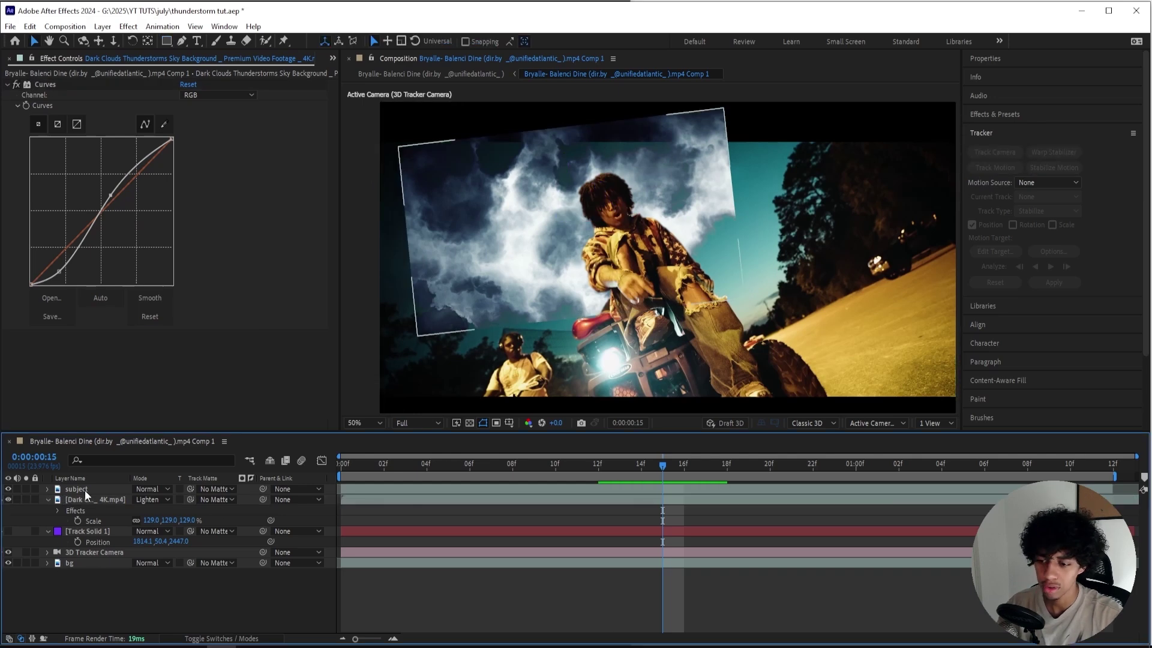
click(167, 41)
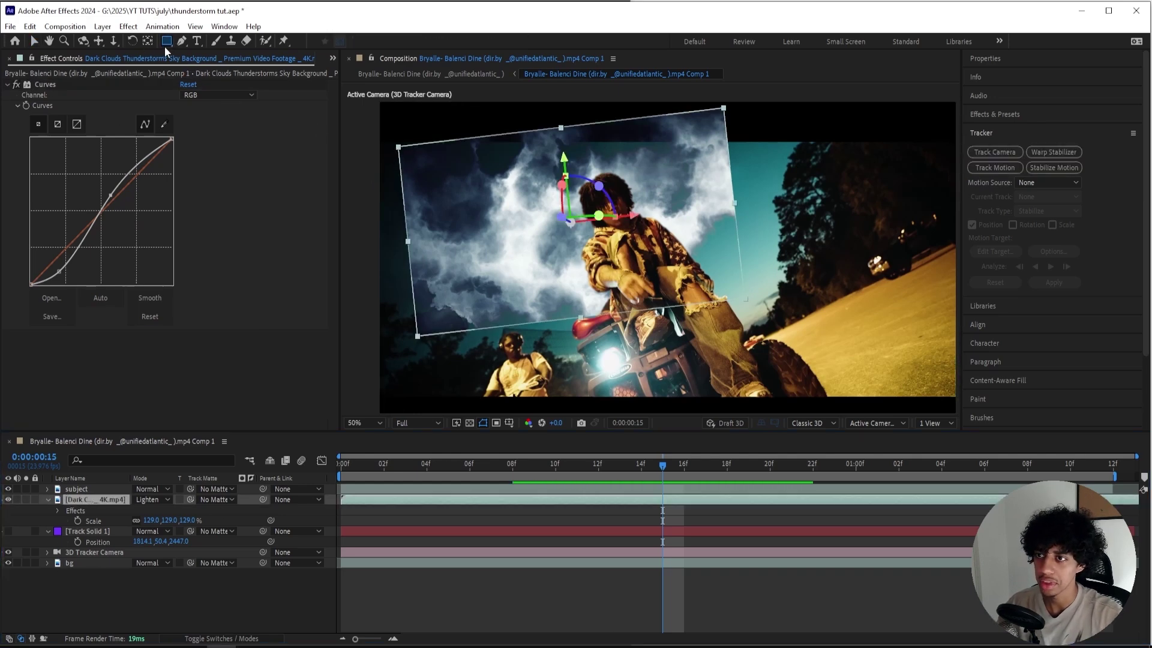
Draw a rectangle mask on the clouds, feathered 359 pixels with -63 pixel expansion.
drag(402, 151, 463, 178)
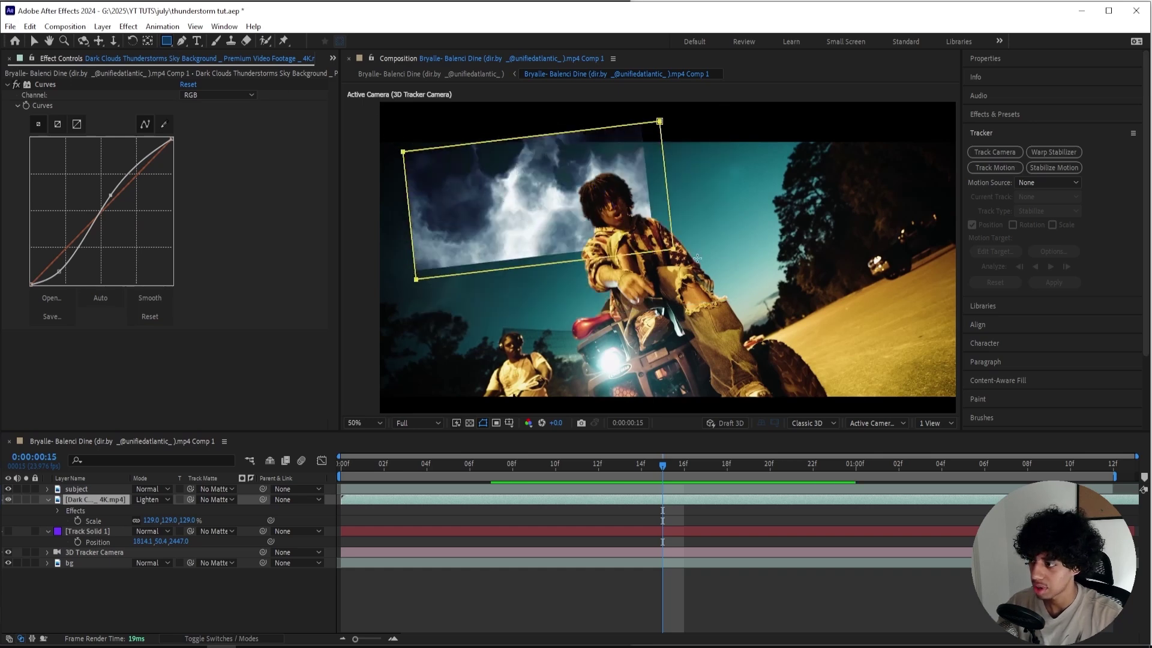
drag(709, 262, 696, 293)
key(m)
key(m)
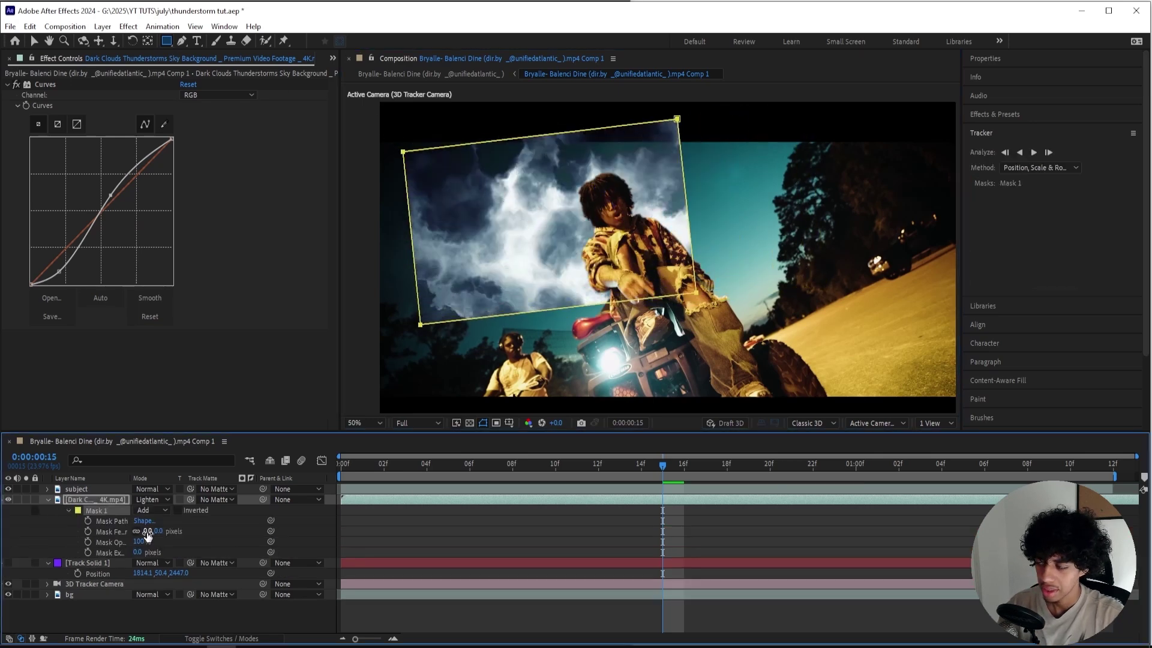
drag(147, 534, 388, 480)
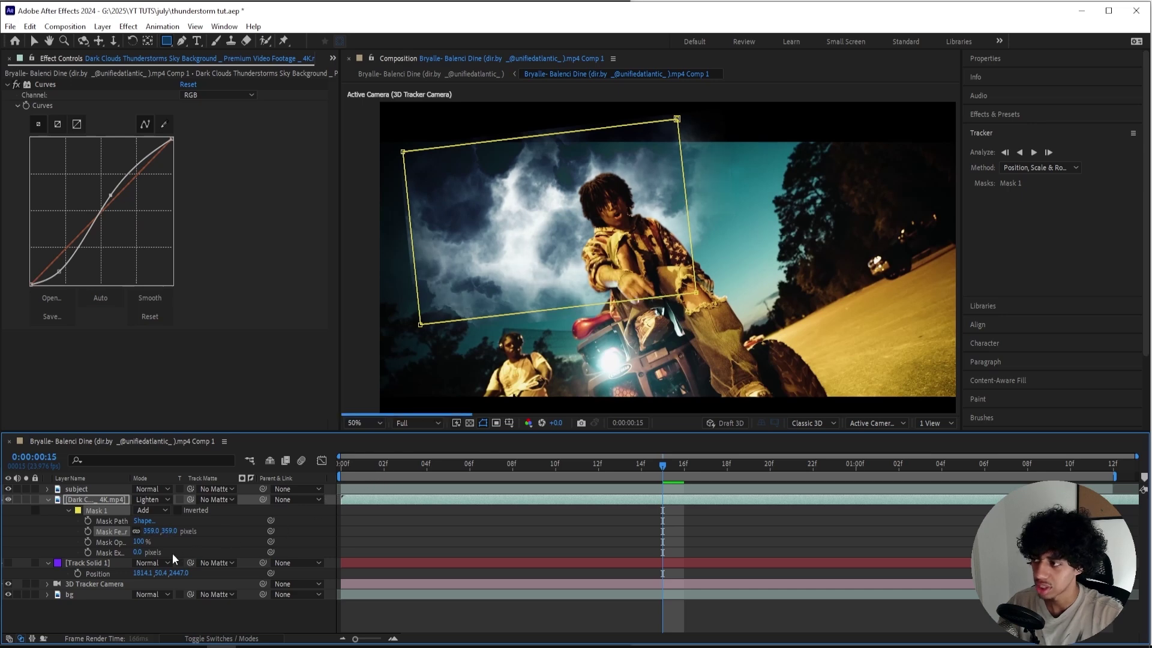
drag(139, 552, 96, 552)
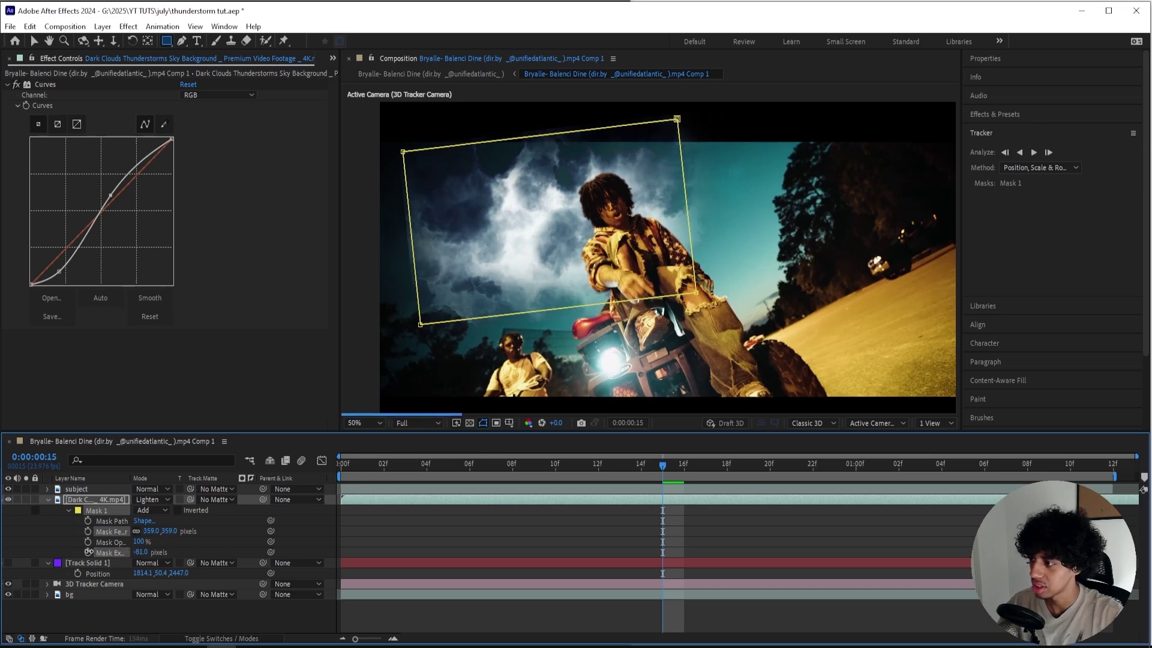
click(524, 520)
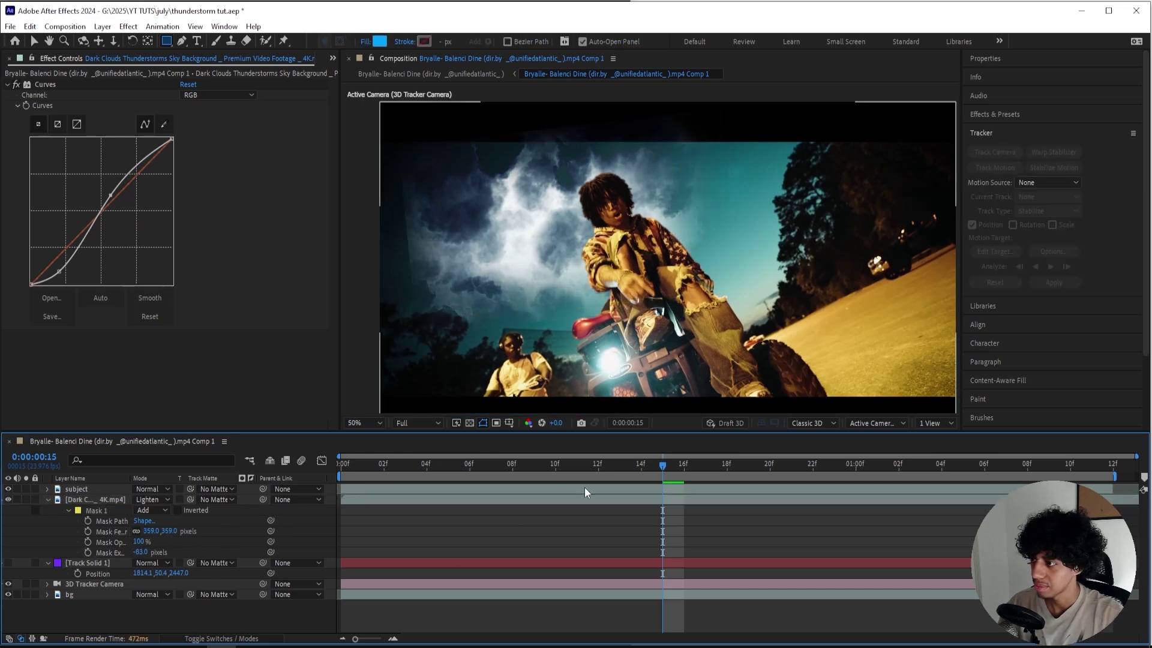
click(426, 321)
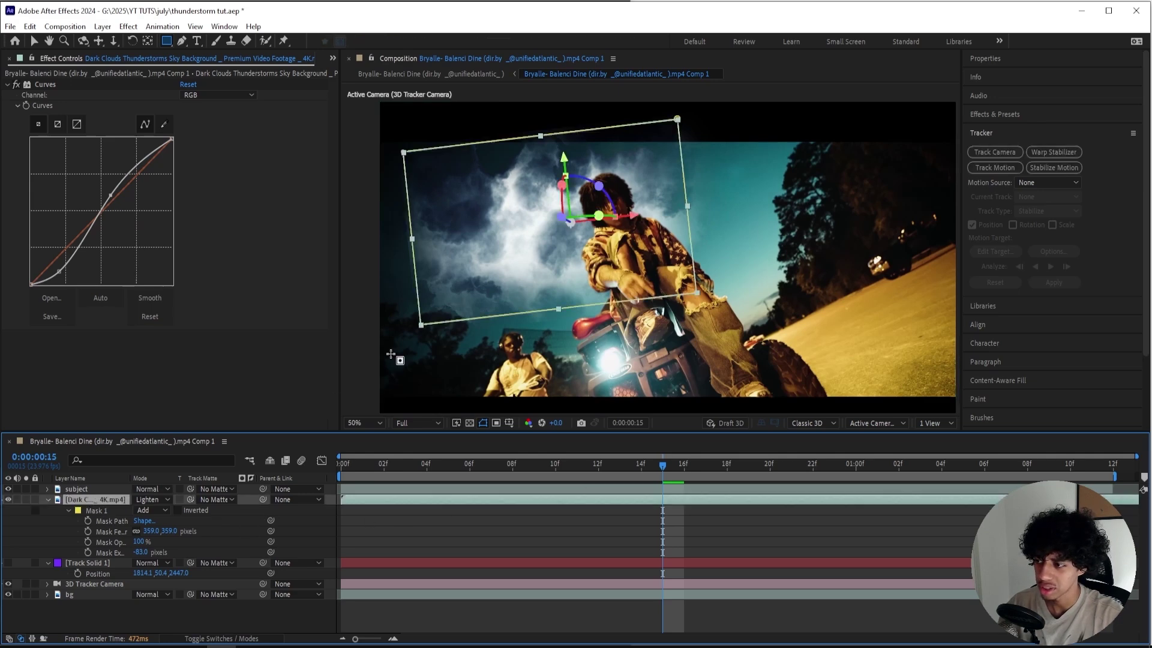
click(403, 152)
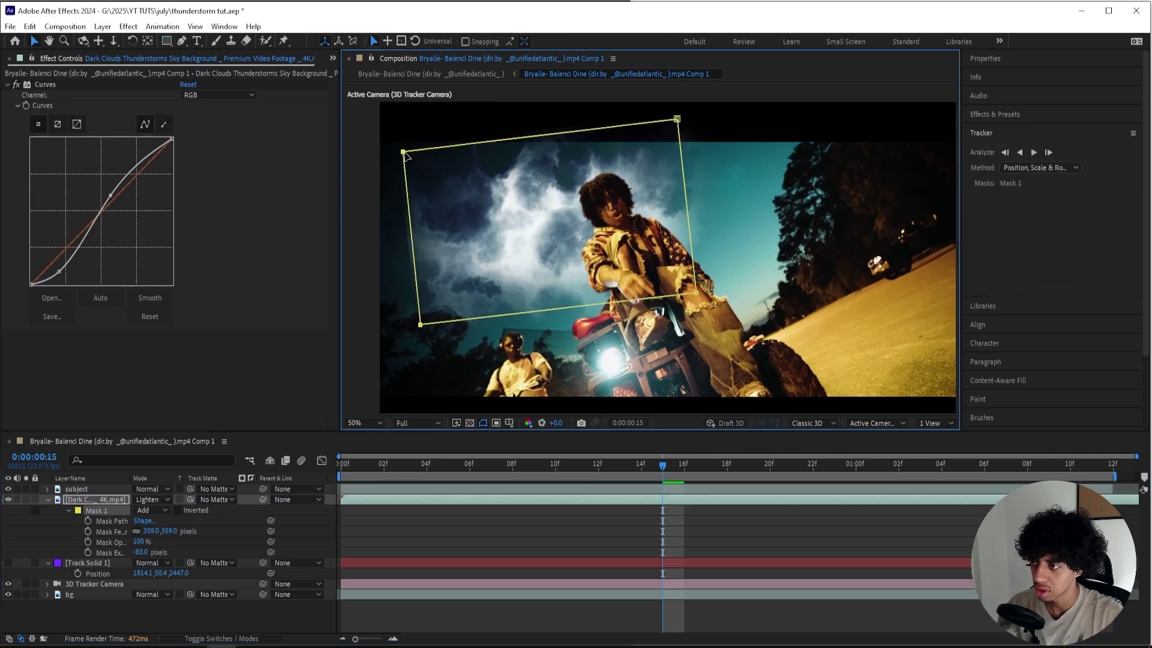
Deselect the layers and pan around the composition to review the shot.
click(578, 236)
click(816, 223)
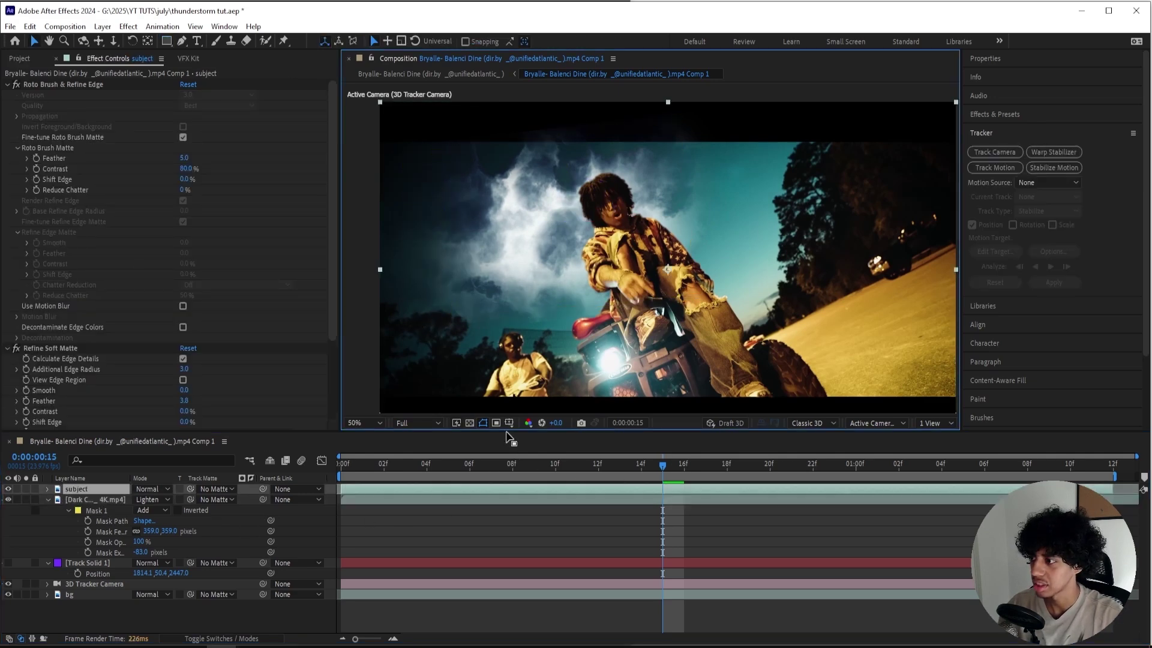
click(333, 529)
drag(415, 280, 438, 290)
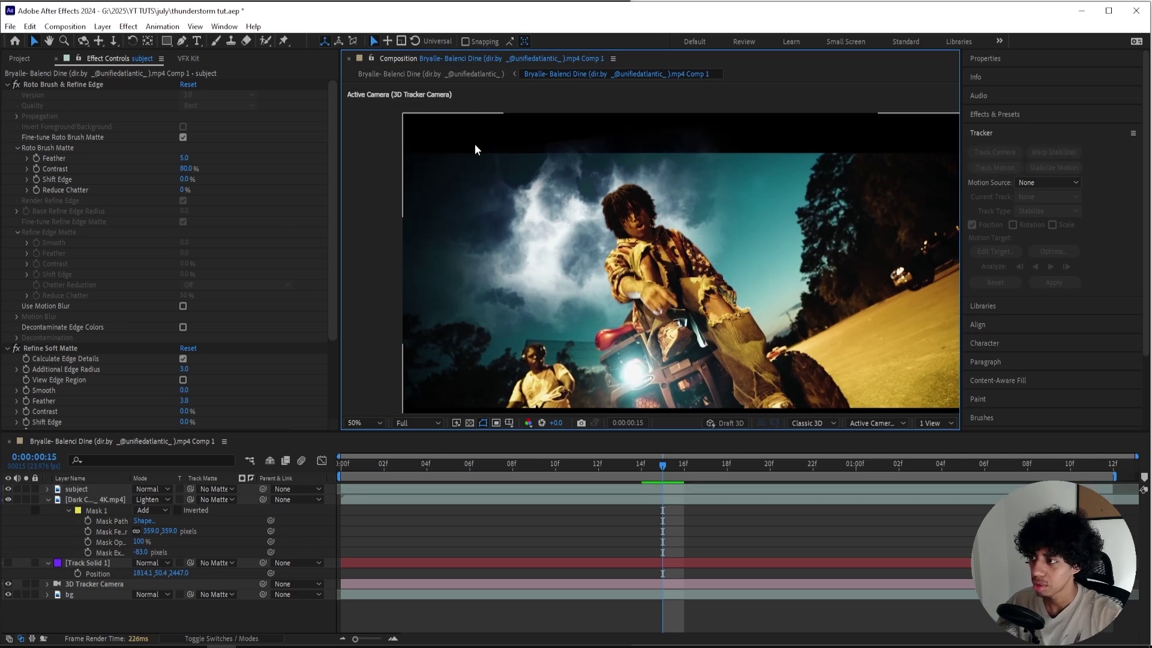
drag(687, 139, 714, 166)
scroll(593, 199, up, 2)
drag(611, 205, 750, 414)
scroll(576, 255, down, 2)
drag(578, 348, 504, 330)
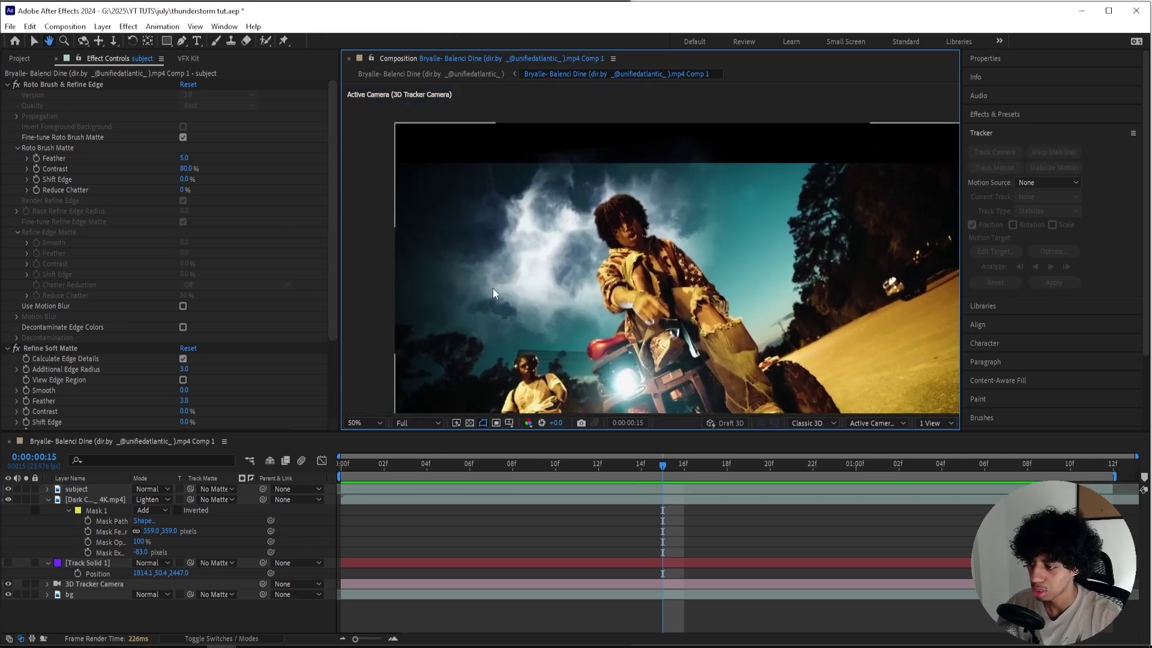
Add an adjustment layer with Crop Edges cropping only top and bottom at 12.2%, then preview.
key(ctrl+alt+y)
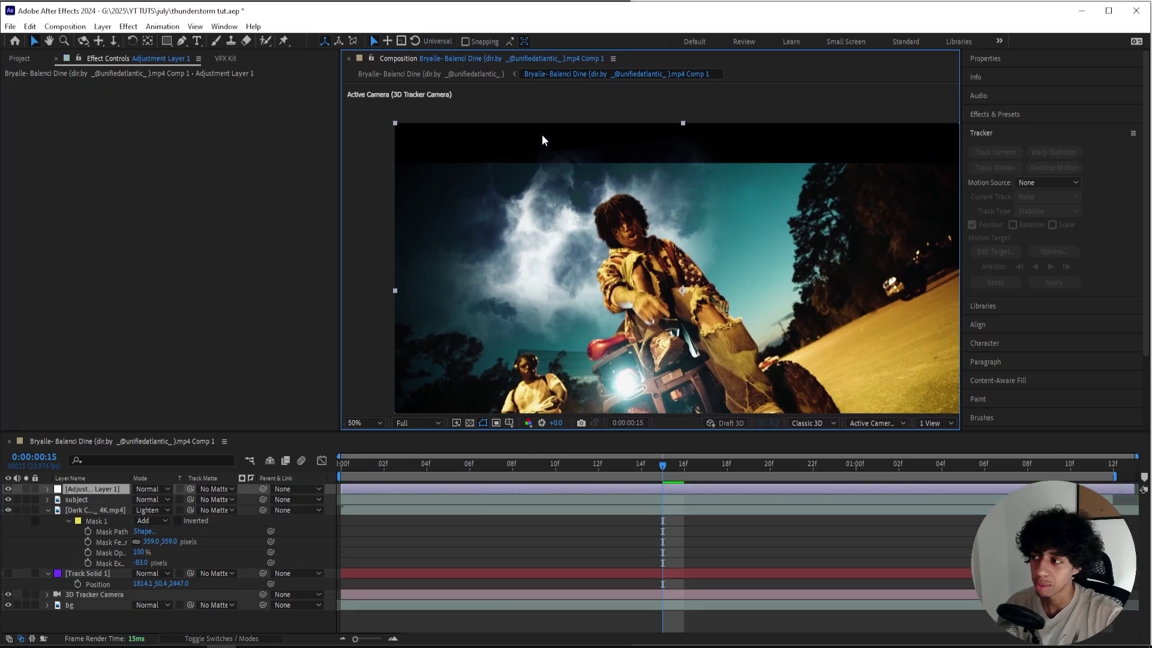
key(ctrl+space)
text(crop edge)
key(Return)
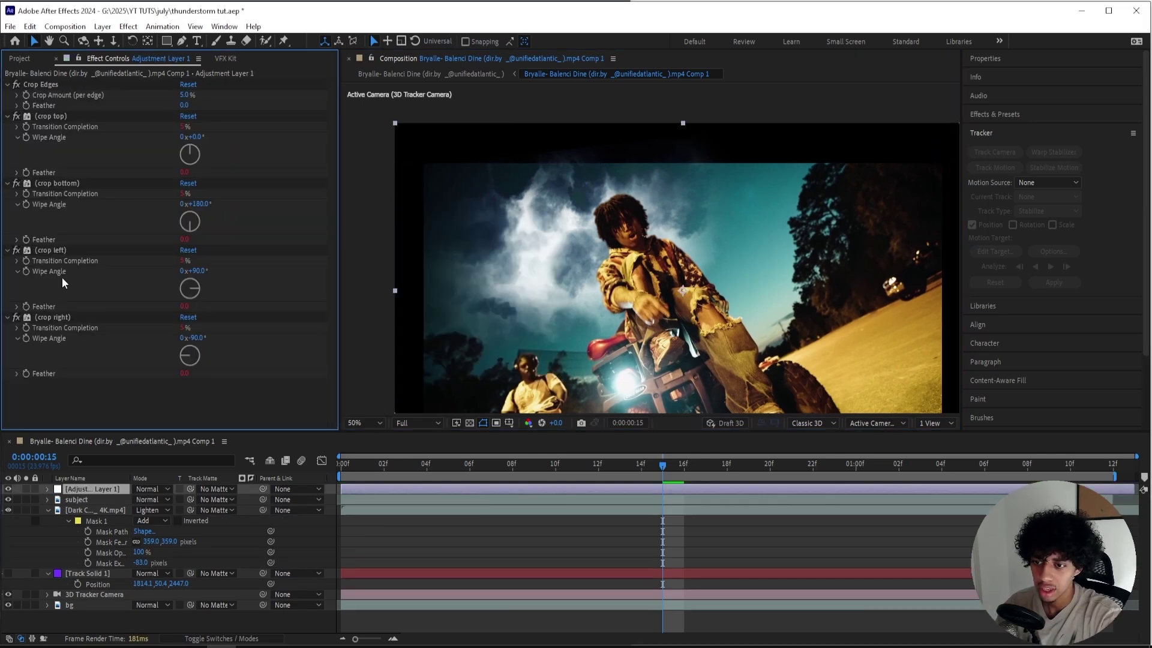
click(66, 317)
key(Delete)
click(54, 251)
key(Delete)
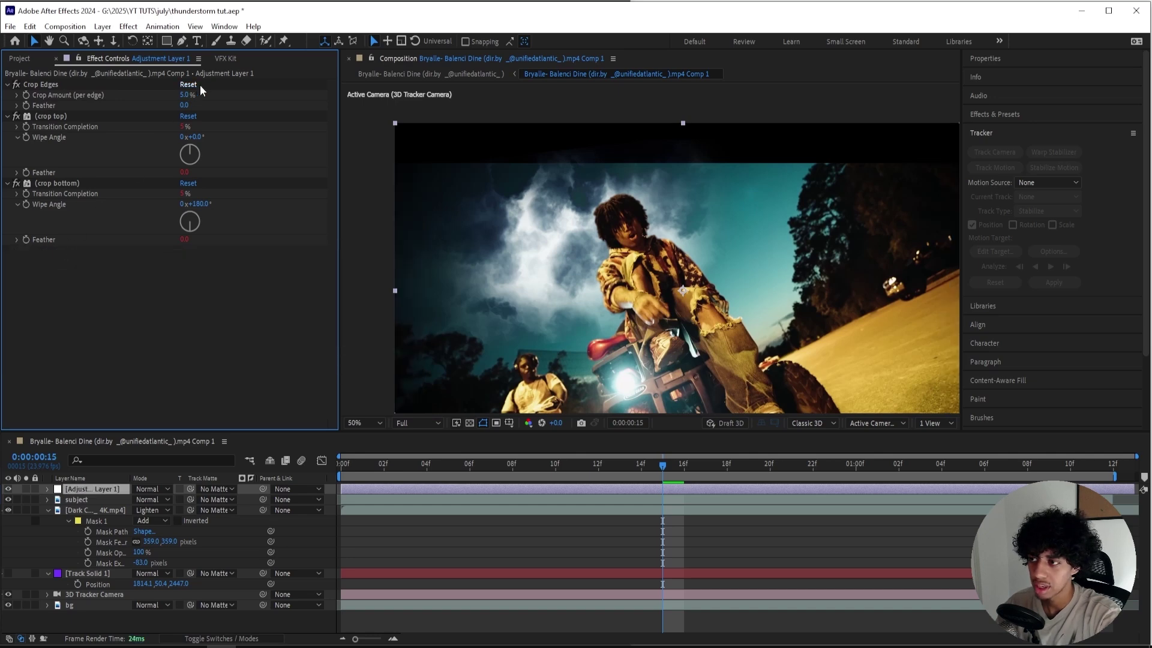
drag(188, 95, 219, 94)
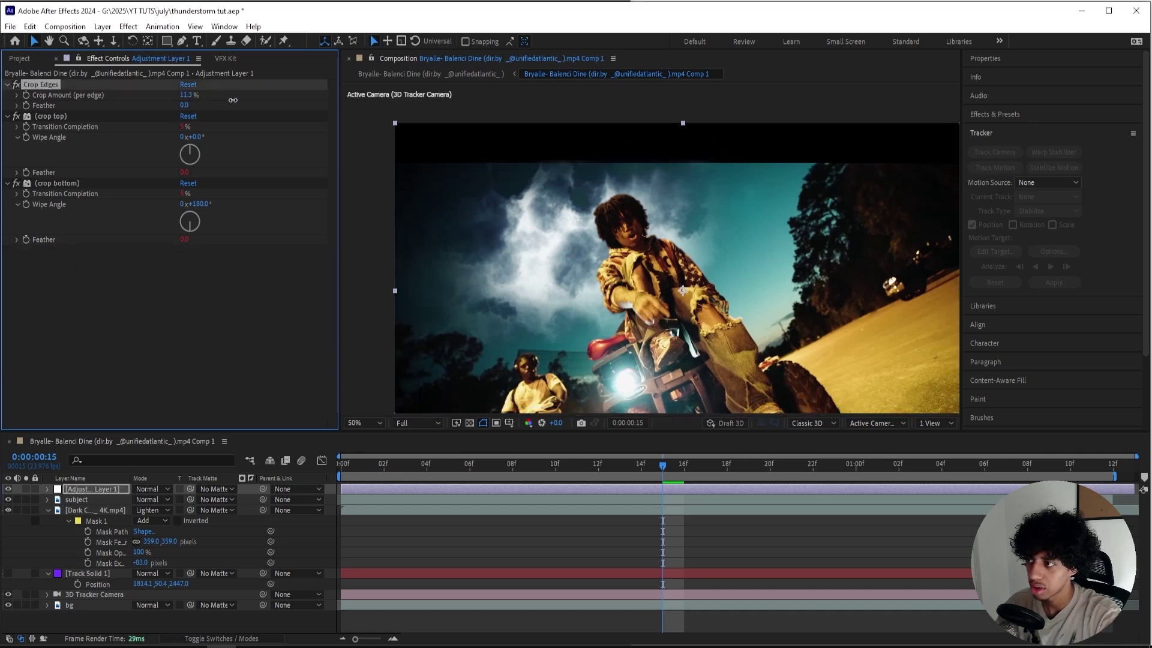
key(space)
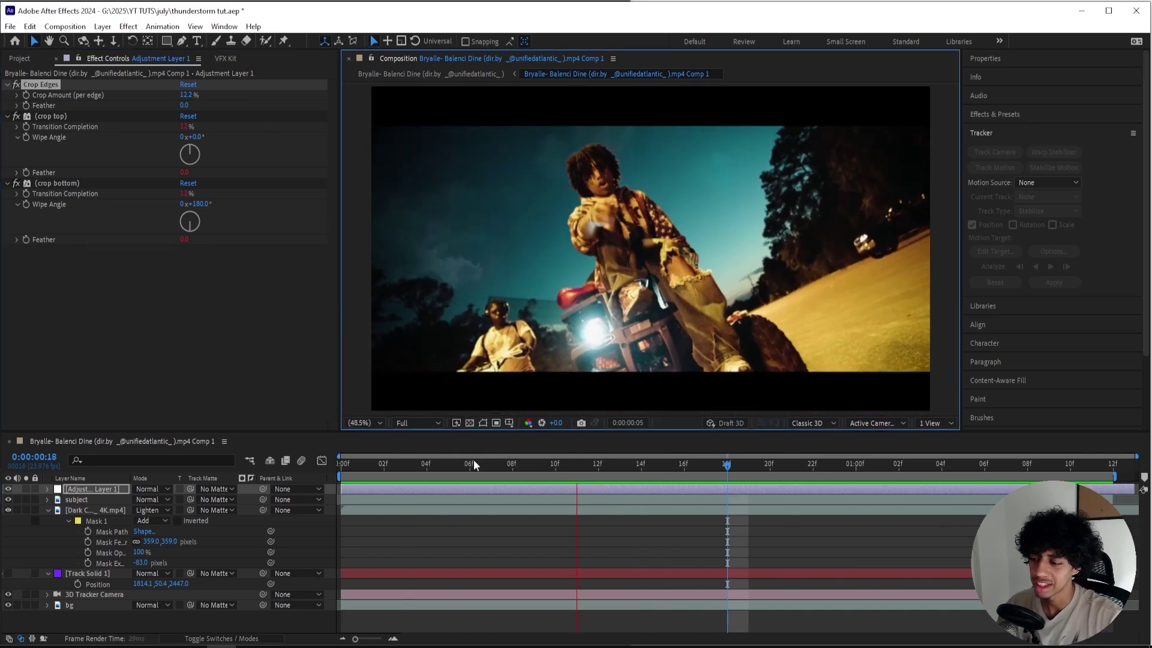
Apply Color Balance (HLS) to the storm clouds: Hue -14°, Lightness -8, Saturation 24.
click(508, 509)
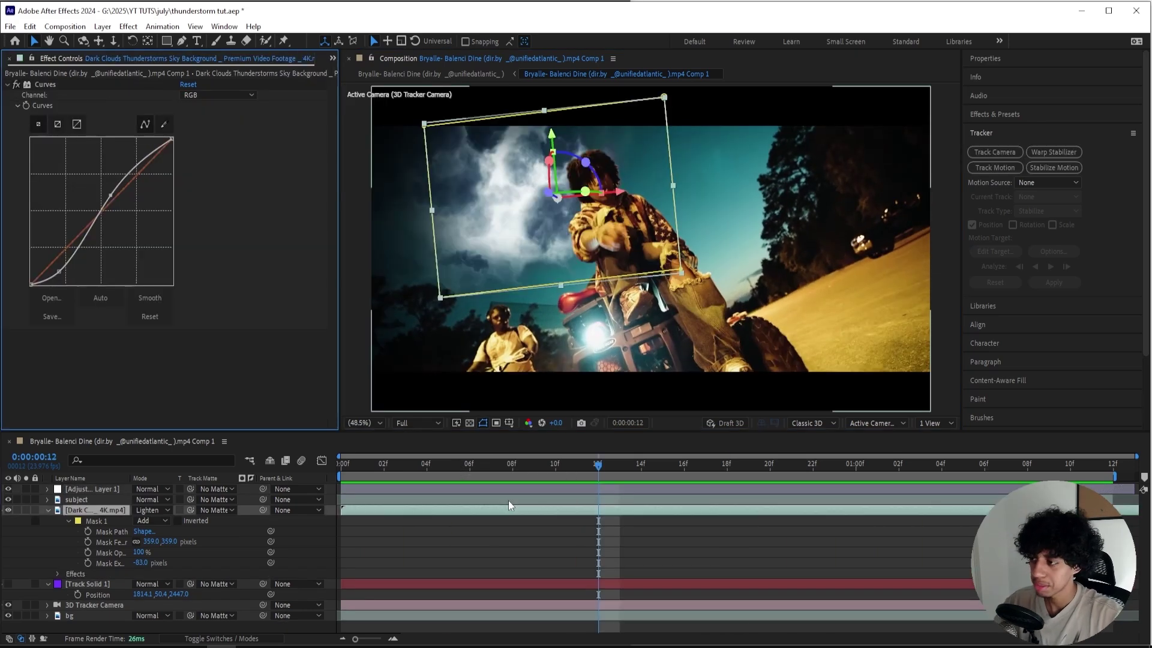
key(ctrl+space)
text(color ba)
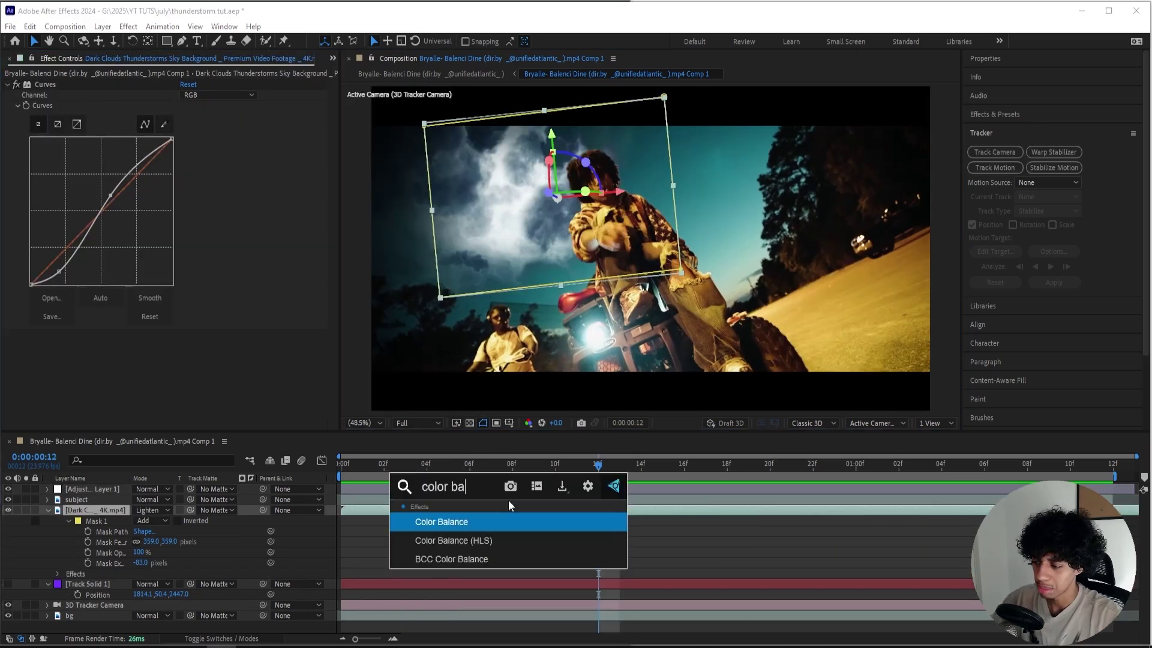
text(lance)
key(Down)
key(Return)
drag(201, 346, 139, 347)
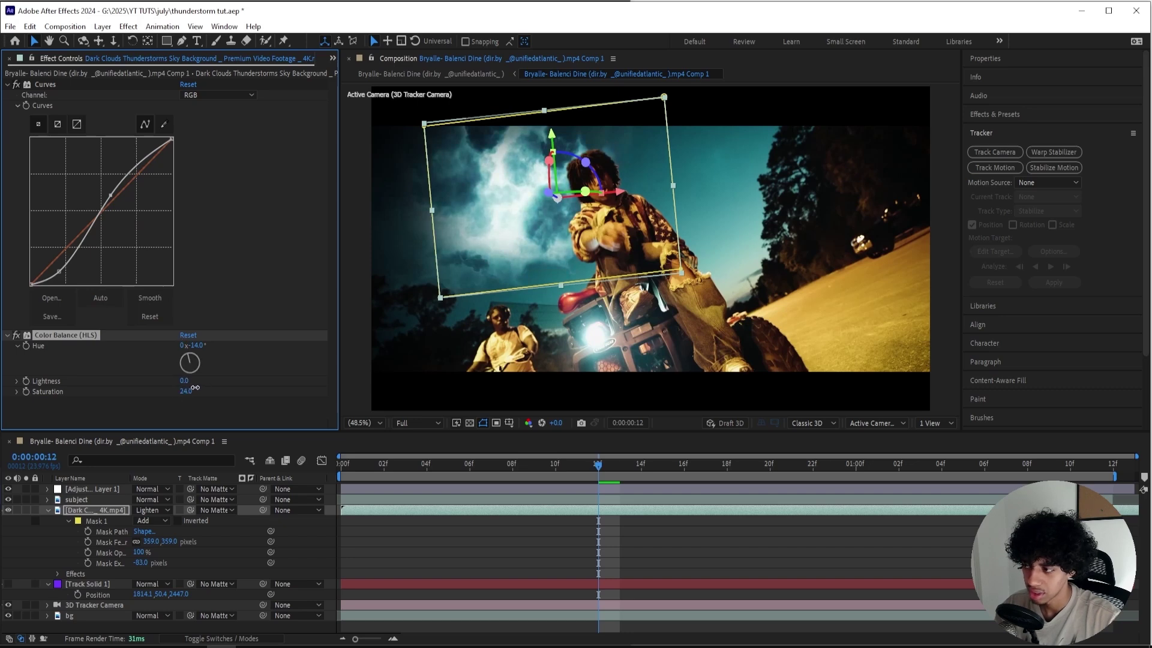
drag(185, 380, 237, 335)
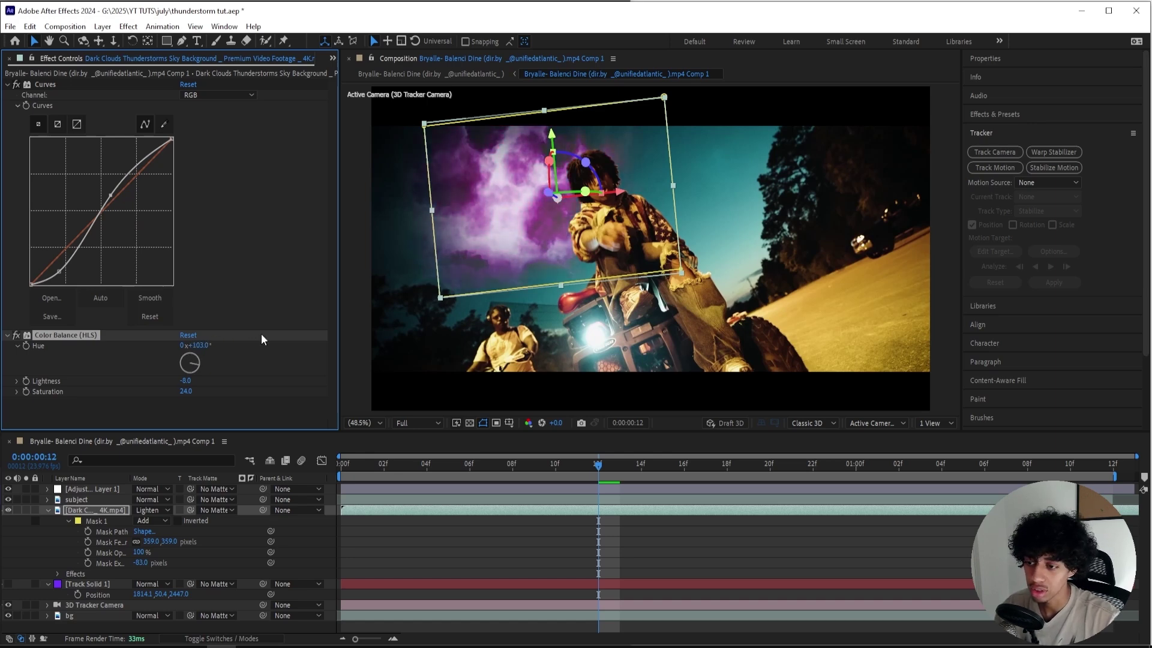
key(ctrl+z)
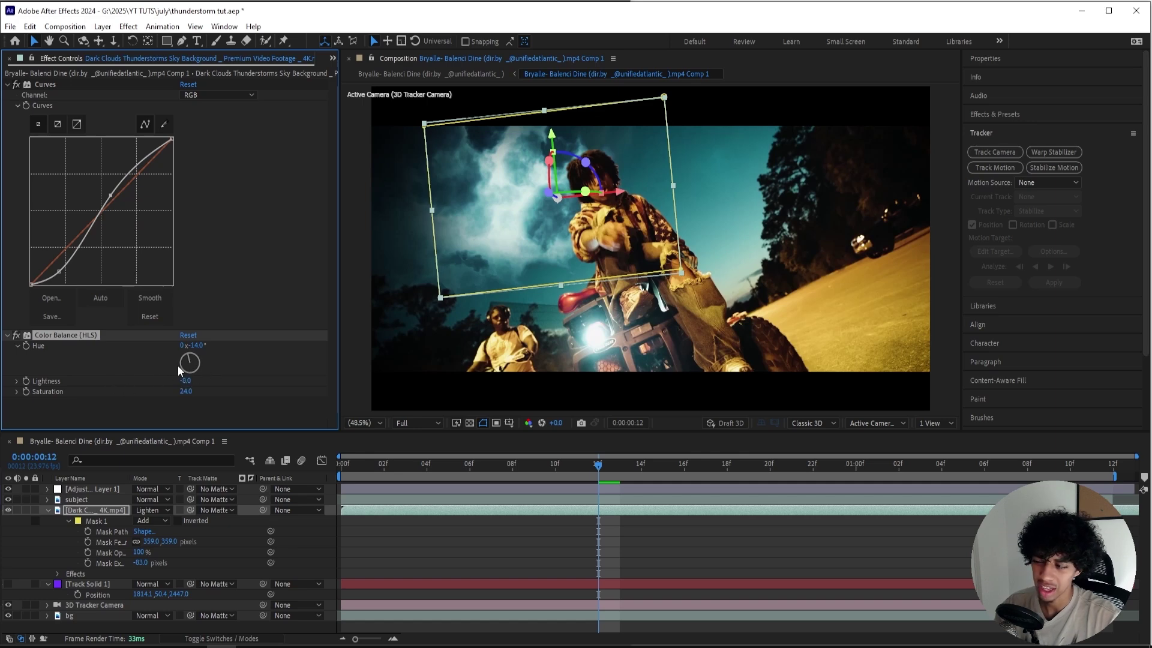
Add Deep Glow to the cloud layer with Exposure 0.30 and preview the result.
key(ctrl+space)
text(d)
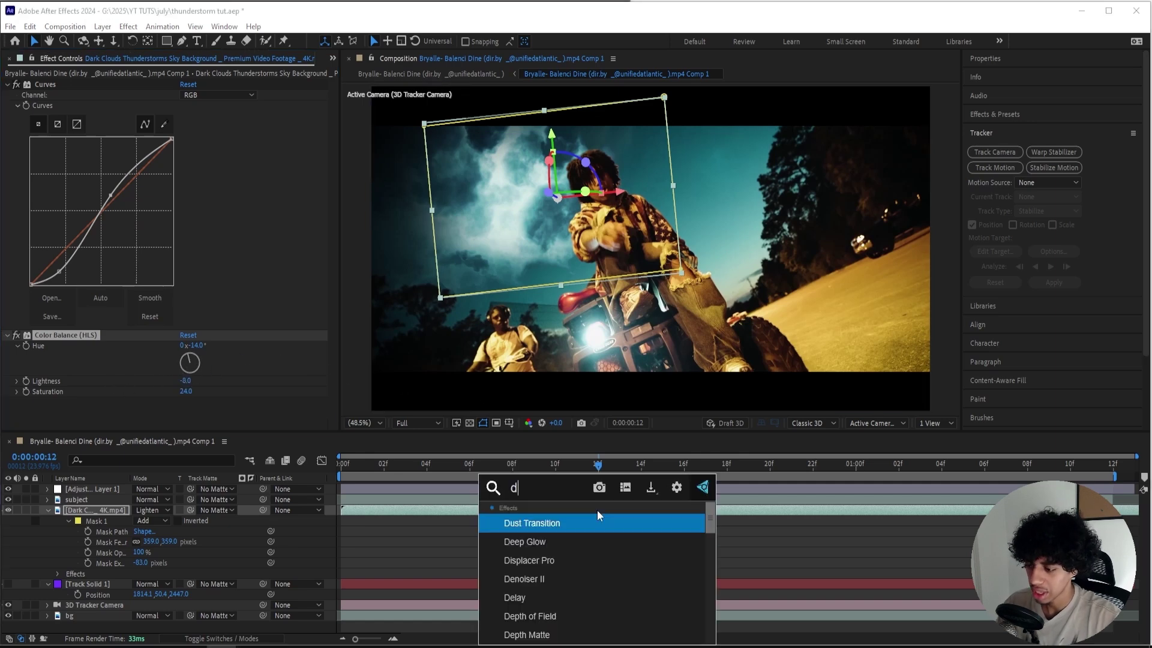
text(eepgl)
key(Return)
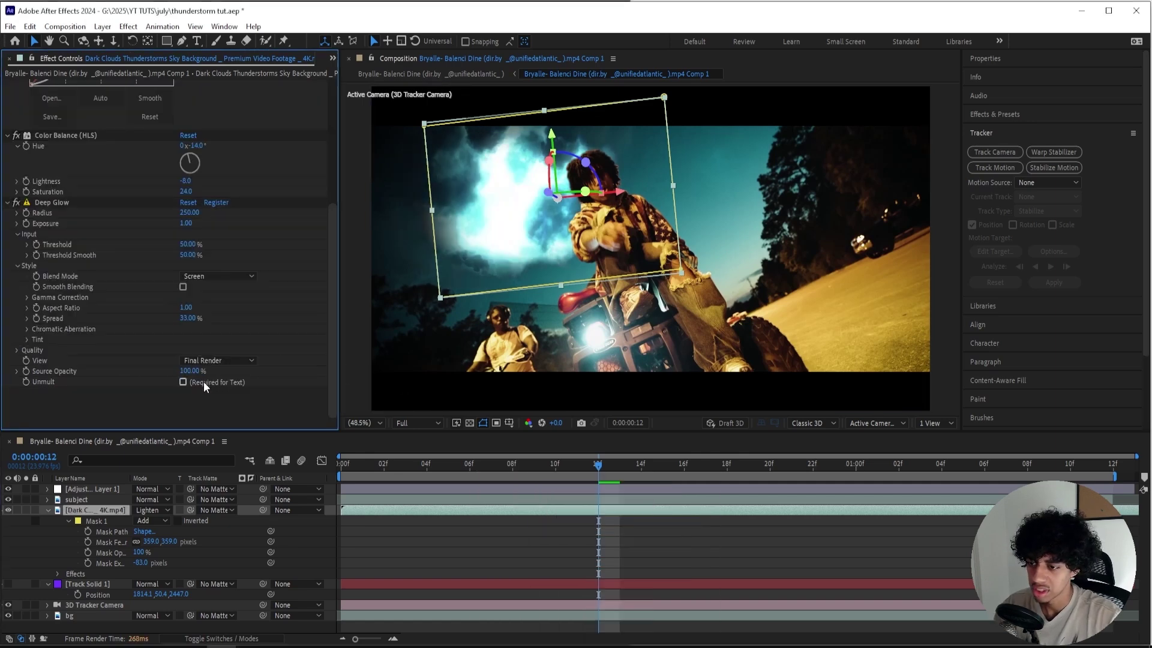
drag(186, 222, 193, 233)
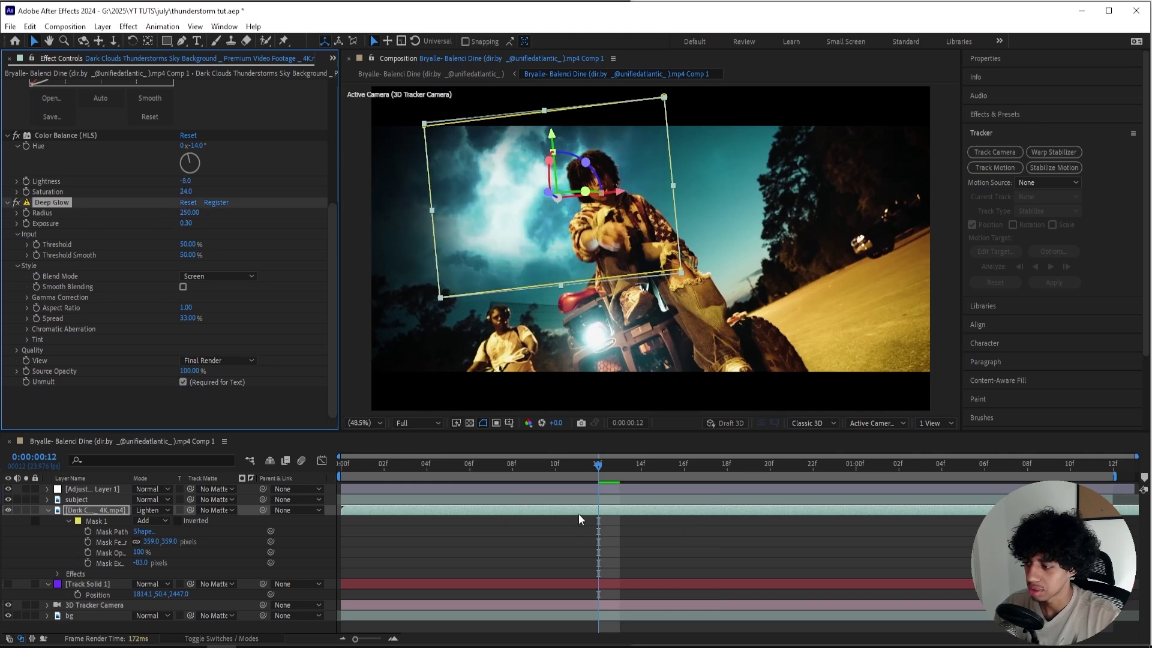
key(space)
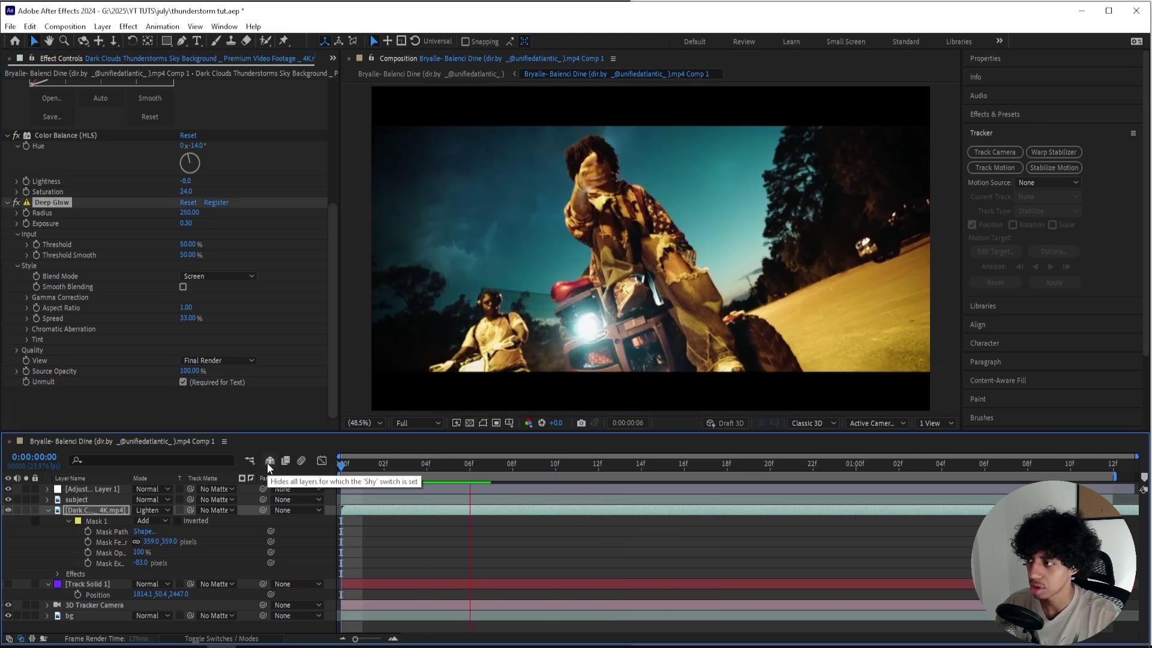
Duplicate the storm cloud layer and move the copy over the right side of the sky.
key(space)
key(ctrl+d)
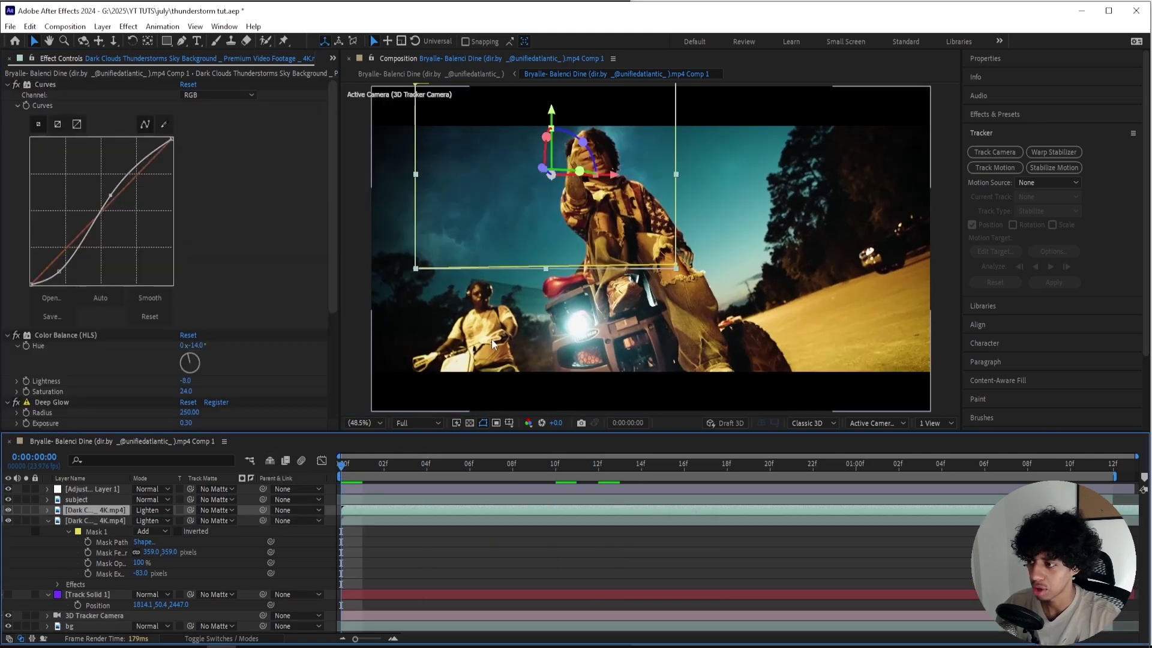
click(530, 233)
drag(530, 234, 743, 232)
Flip the copy with Y Orientation 187°, nudge it left, and preview both cloud layers.
key(r)
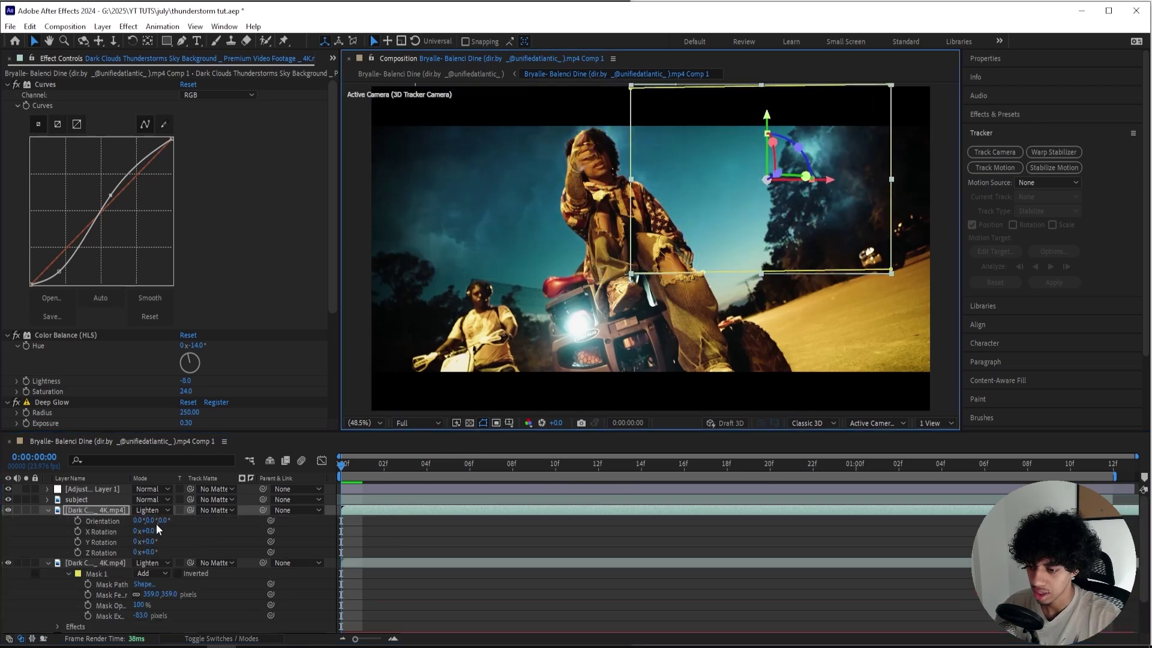
drag(151, 520, 263, 520)
drag(721, 178, 659, 183)
click(399, 513)
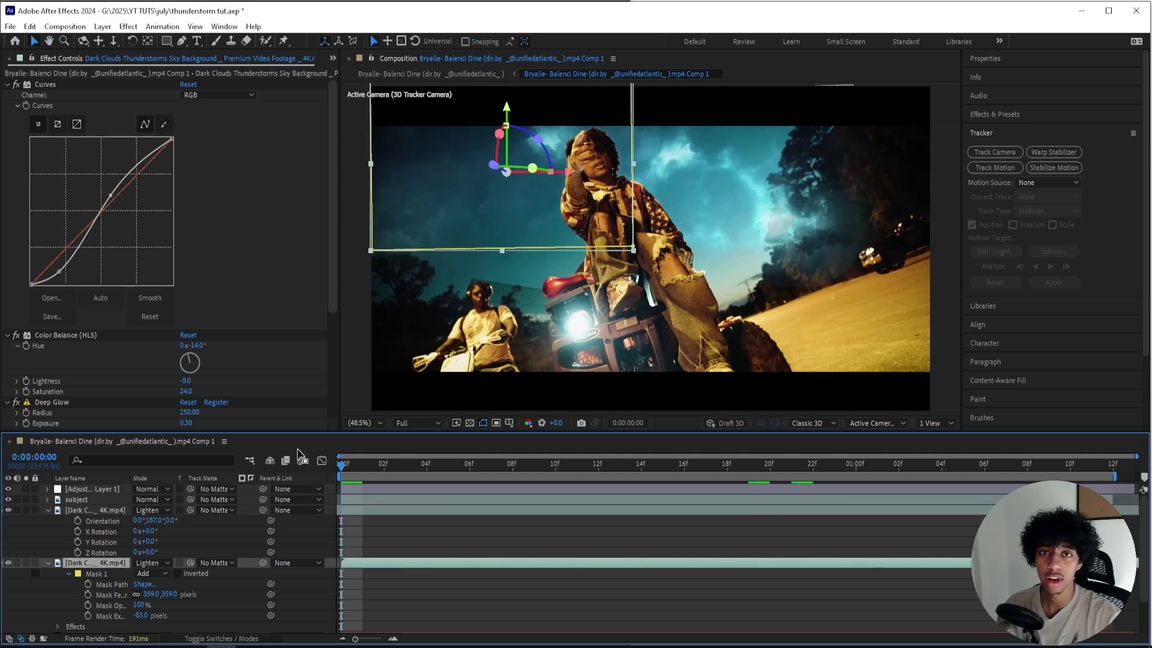
key(space)
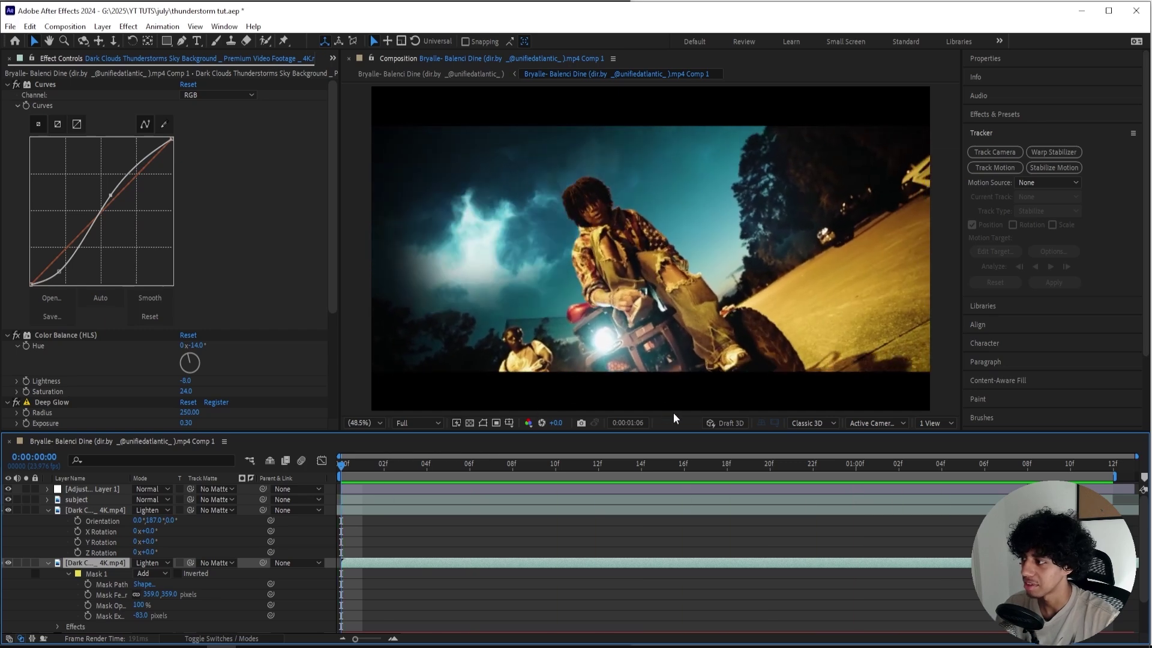
drag(765, 463, 942, 462)
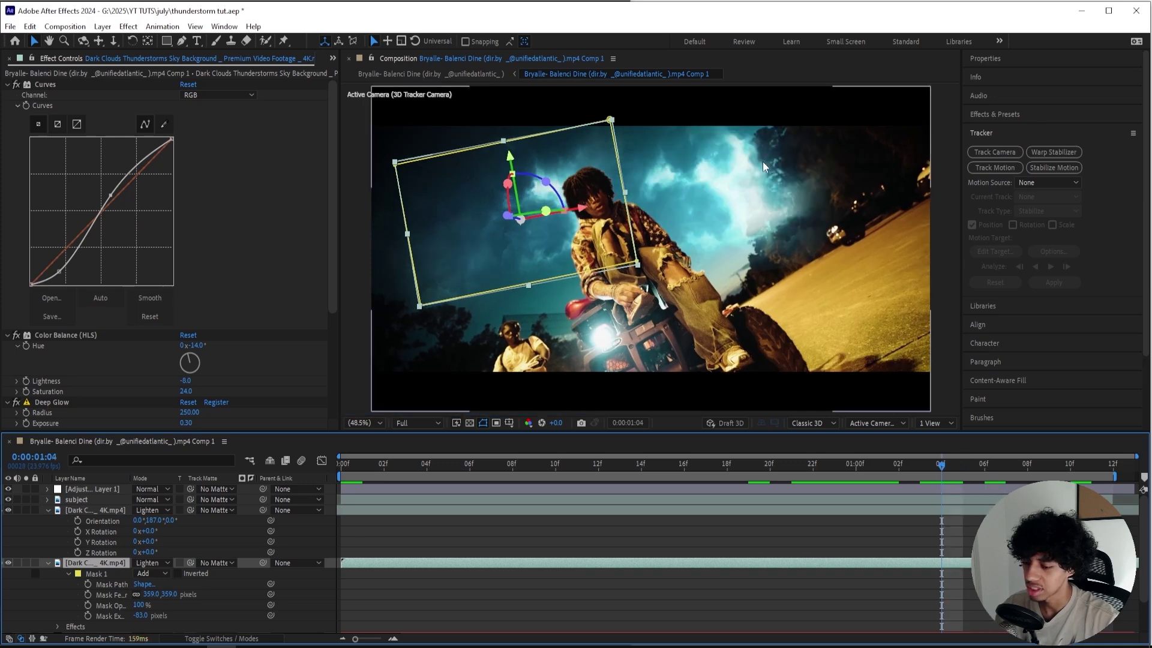
Collapse all layers, duplicate bg as bg 2, move it above subject, and solo it.
key(ctrl+a)
click(48, 563)
click(459, 570)
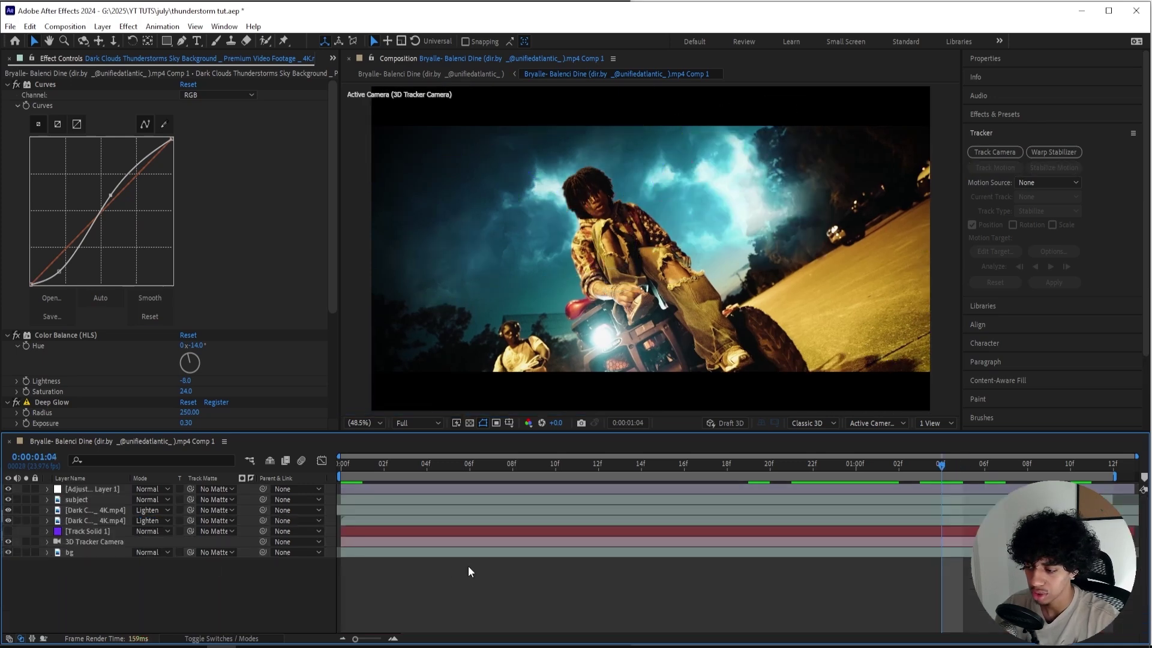
click(89, 553)
key(ctrl+d)
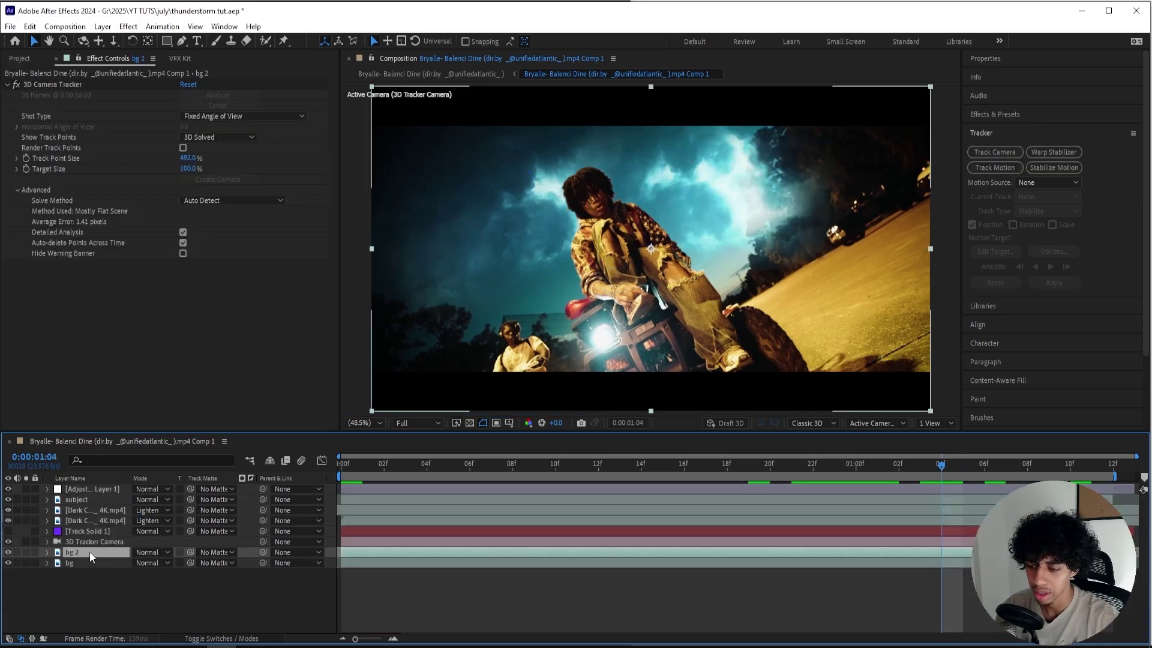
drag(90, 555, 89, 488)
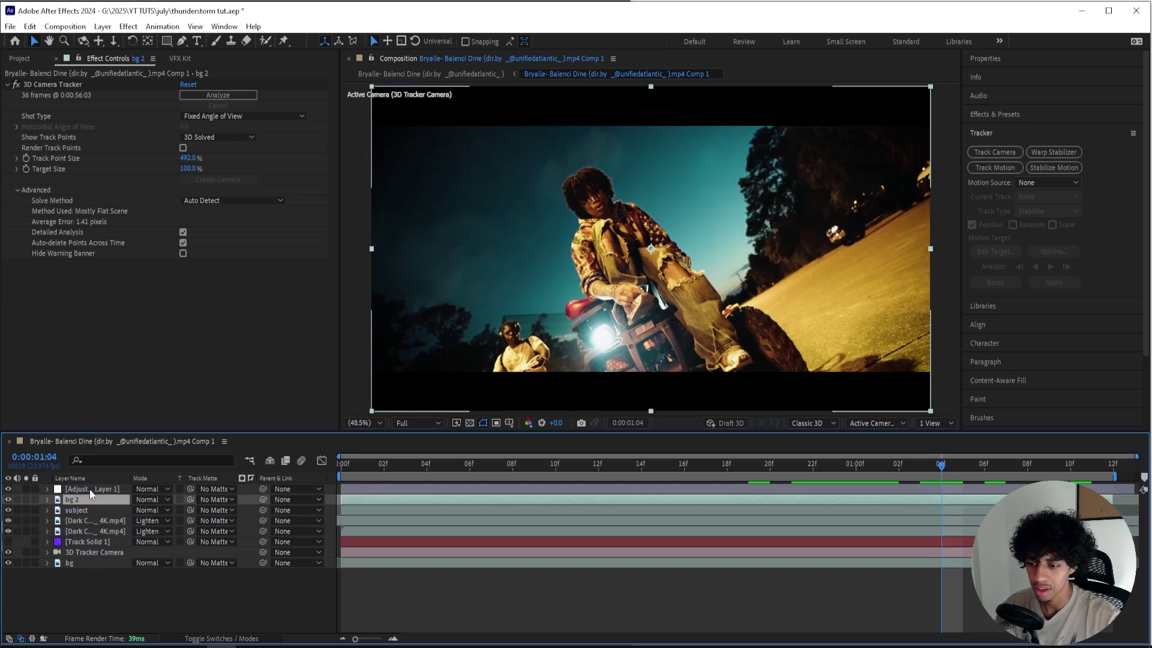
click(26, 499)
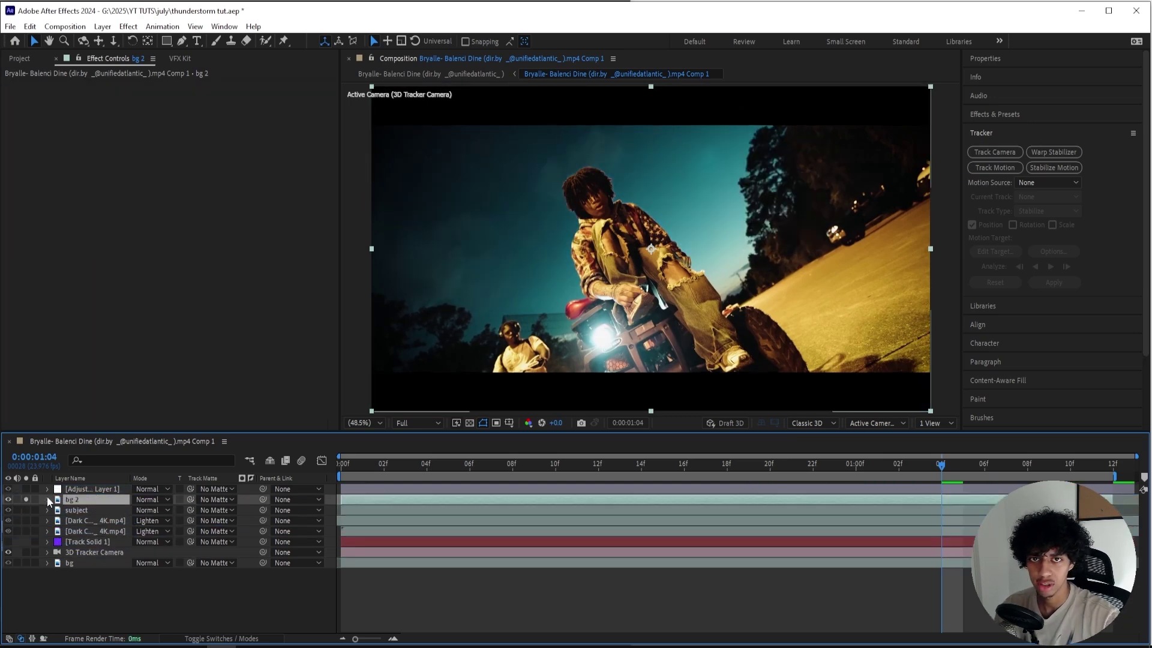
Apply Luma Key to bg 2 set to Key Out Brighter with Threshold 49.
key(ctrl+space)
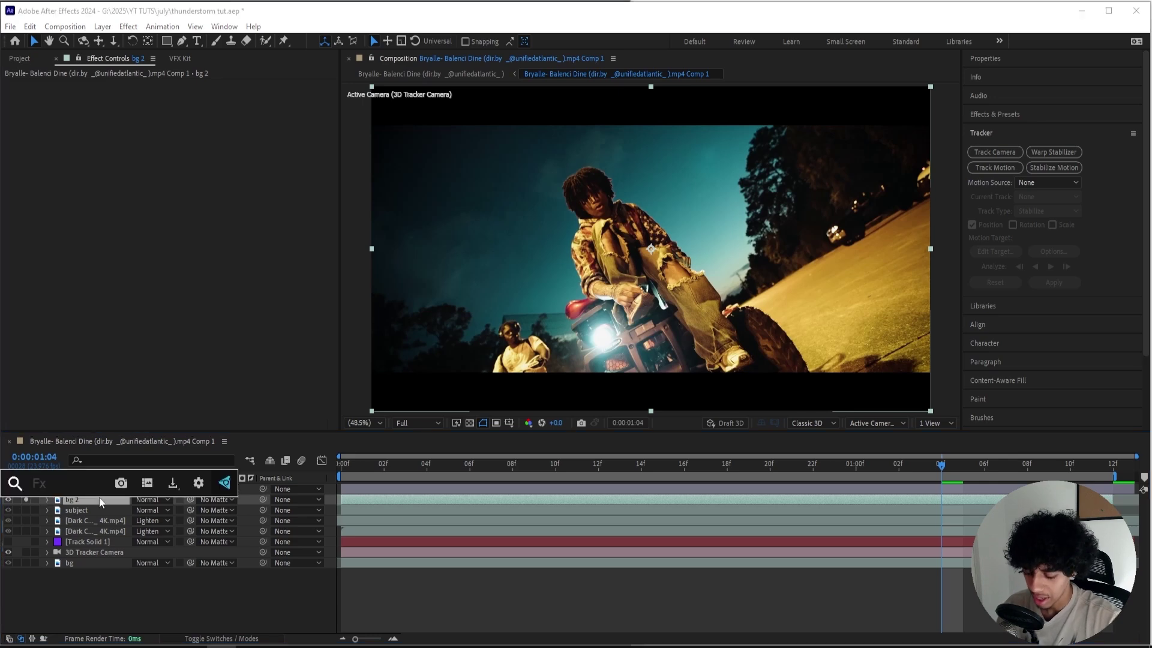
text(luma key)
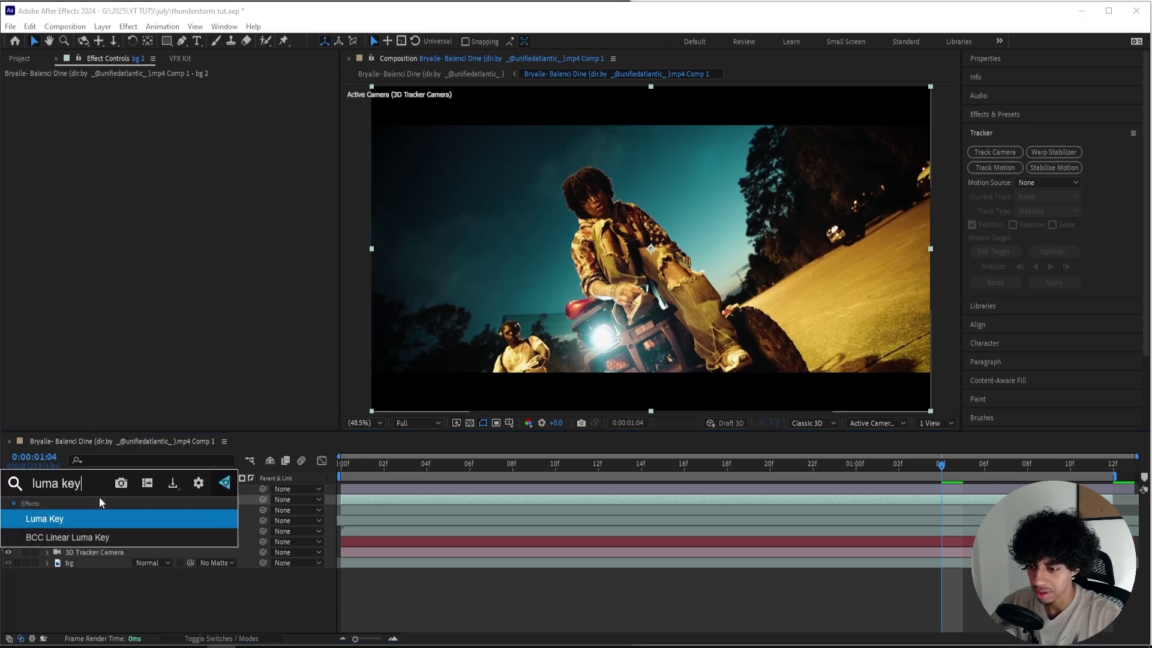
key(Return)
click(217, 94)
click(185, 108)
drag(182, 105, 204, 96)
Draw a closed pen mask around the right-hand trees on bg 2.
click(183, 41)
click(921, 218)
click(770, 104)
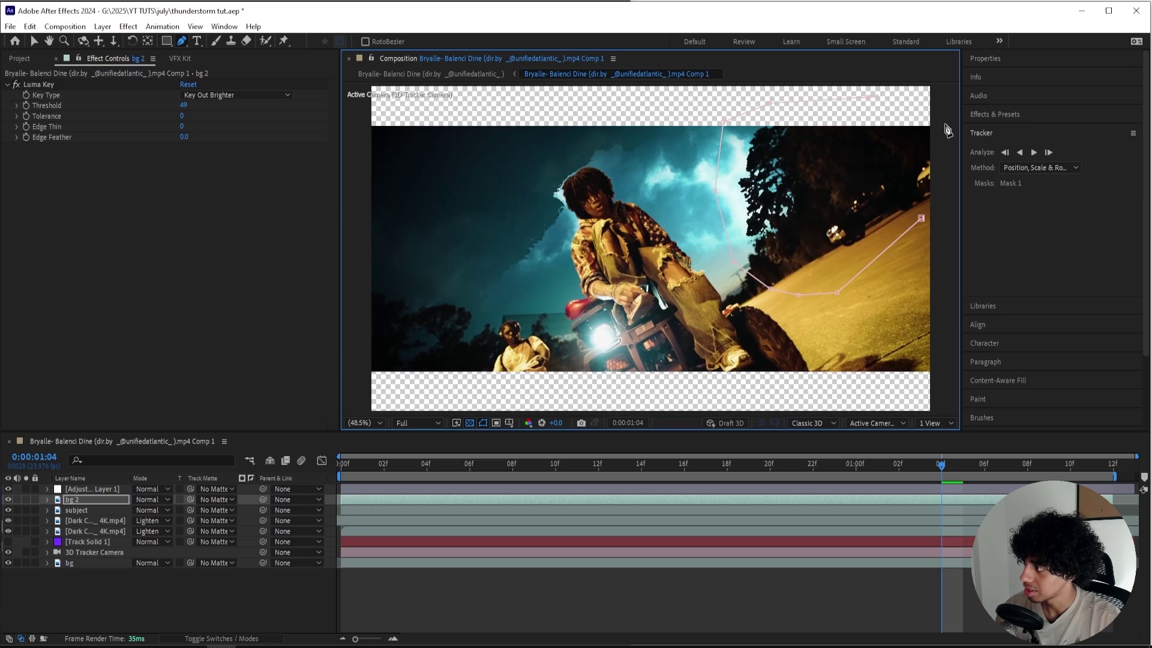
click(944, 123)
click(940, 203)
click(921, 218)
Keyframe the Mask Path and reshape the mask at frame 13 and the first frame to follow the trees.
key(m)
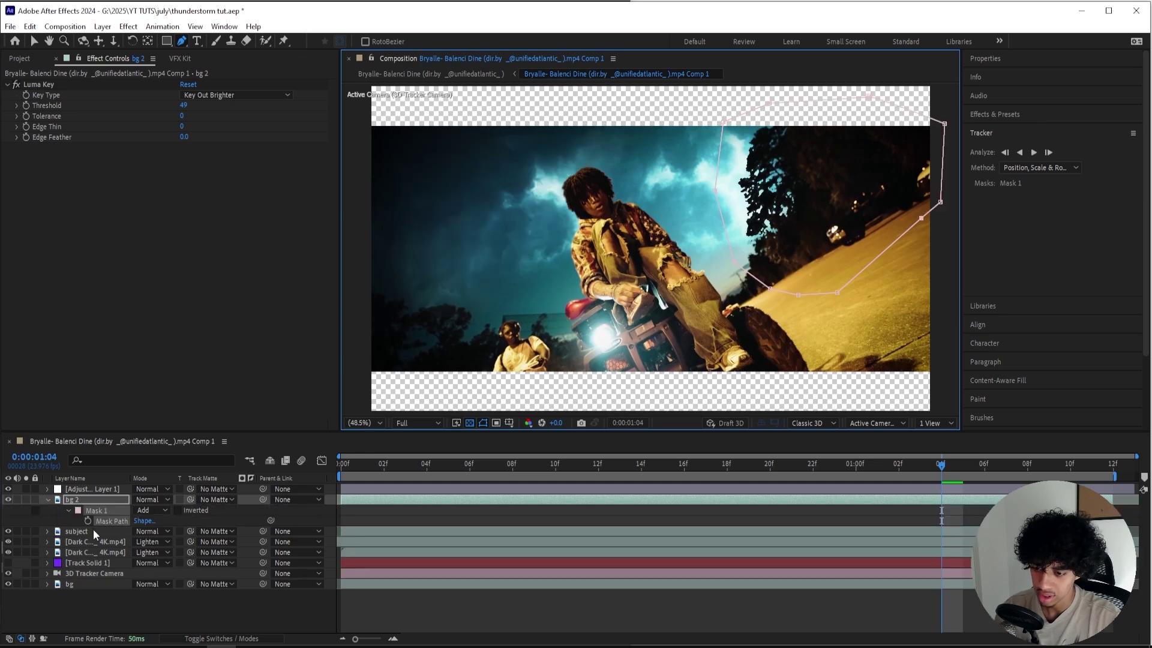
click(88, 521)
drag(972, 466, 617, 481)
key(v)
drag(838, 292, 854, 300)
drag(921, 218, 946, 238)
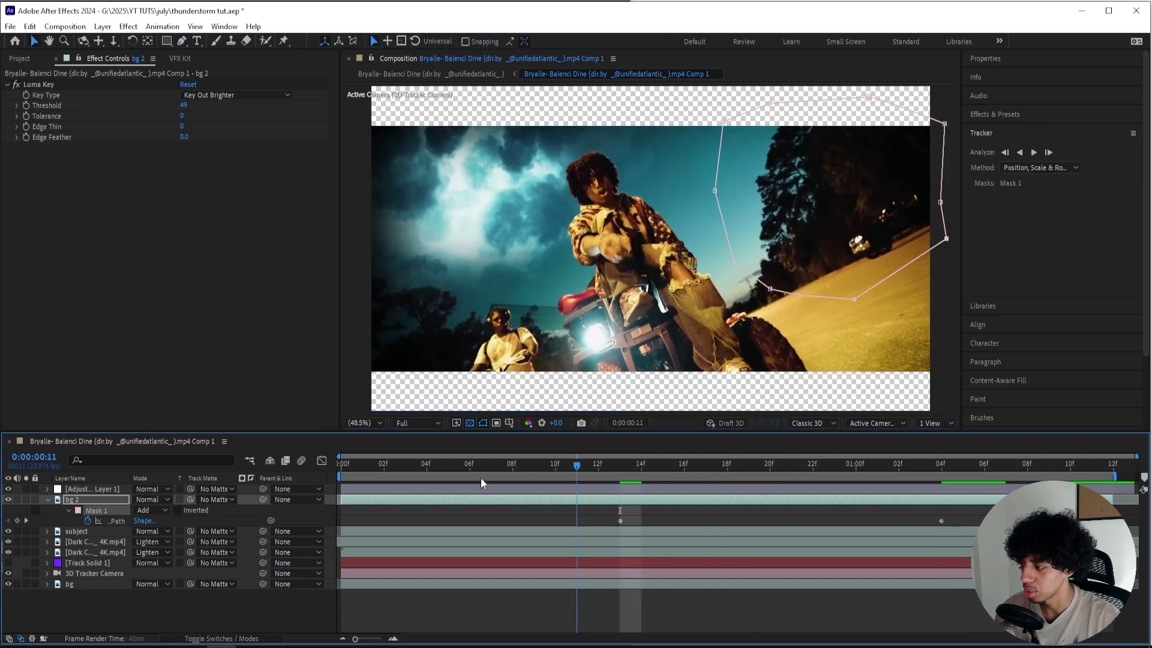
key(Home)
drag(772, 289, 772, 306)
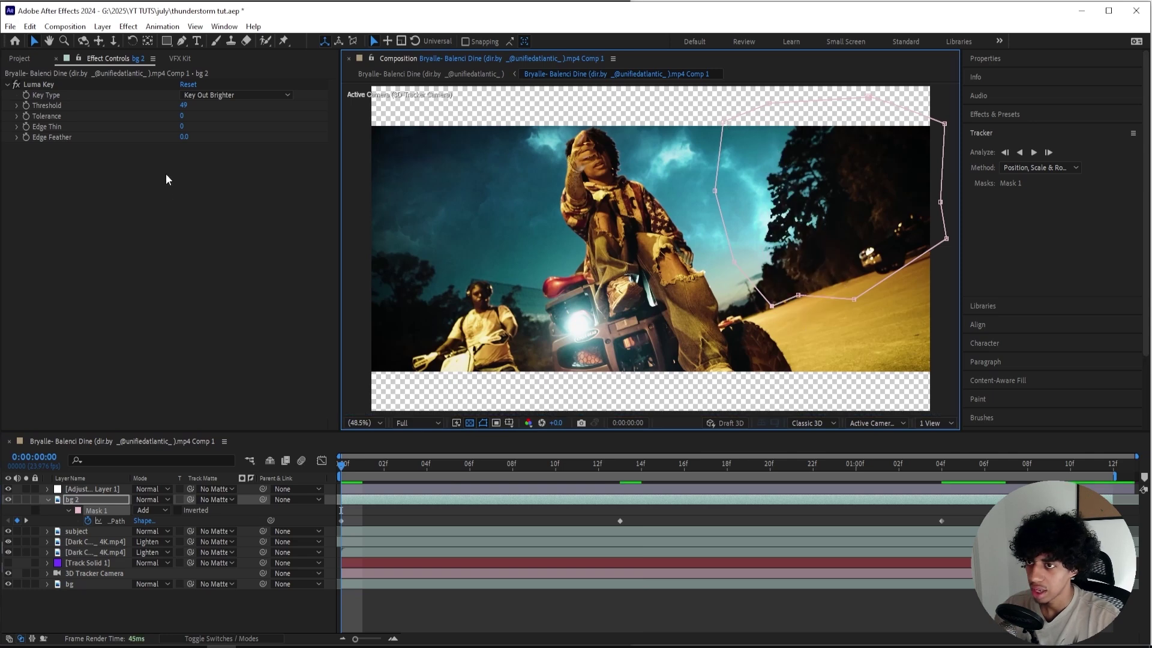
Adjust the Luma Key edge feather and collapse bg 2's mask properties.
click(184, 137)
text(2)
key(Return)
key(Return)
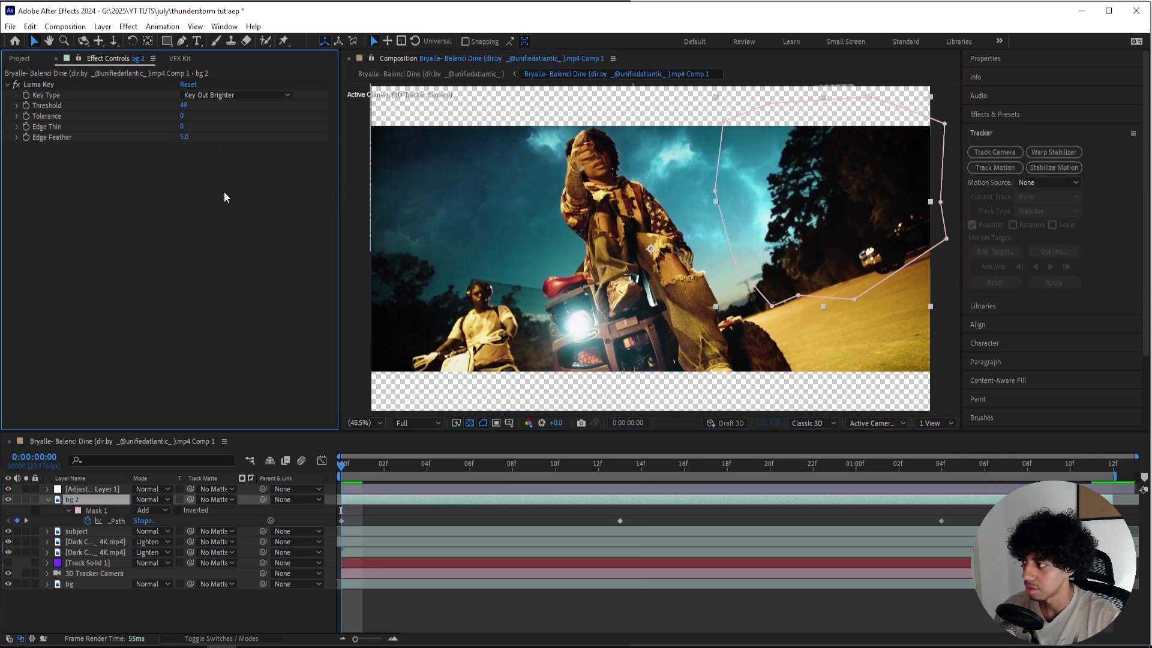
key(ctrl+a)
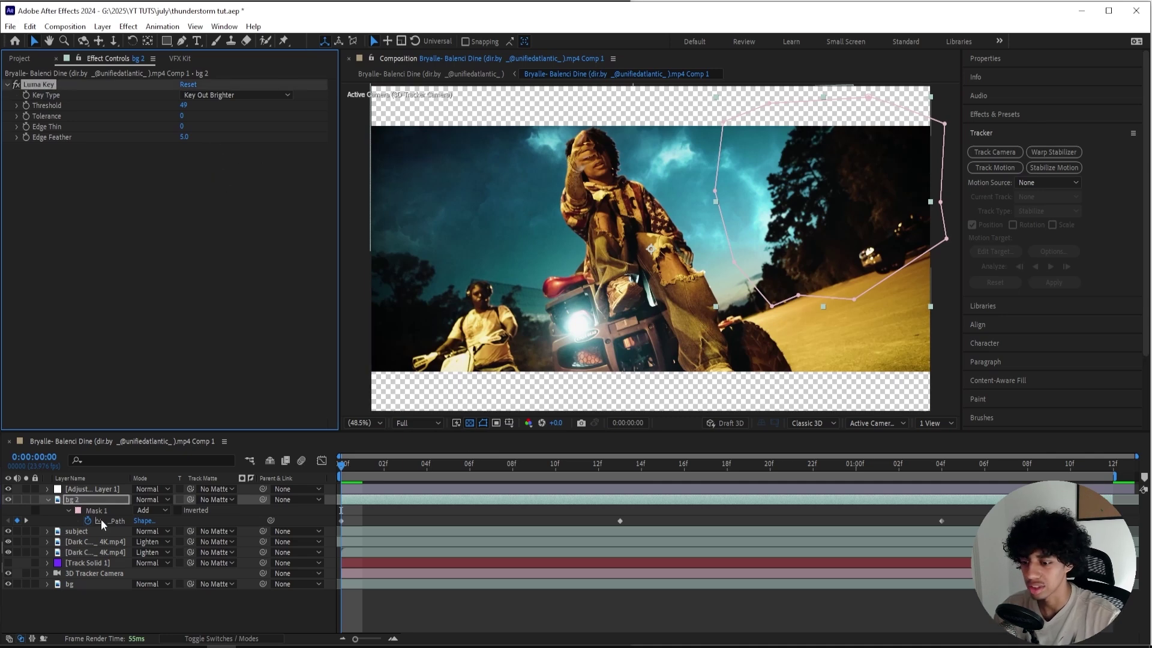
click(47, 500)
Hide the checkerboard, preview the keyed trees over the clouds, then inspect the second cloud layer and deselect all.
click(469, 422)
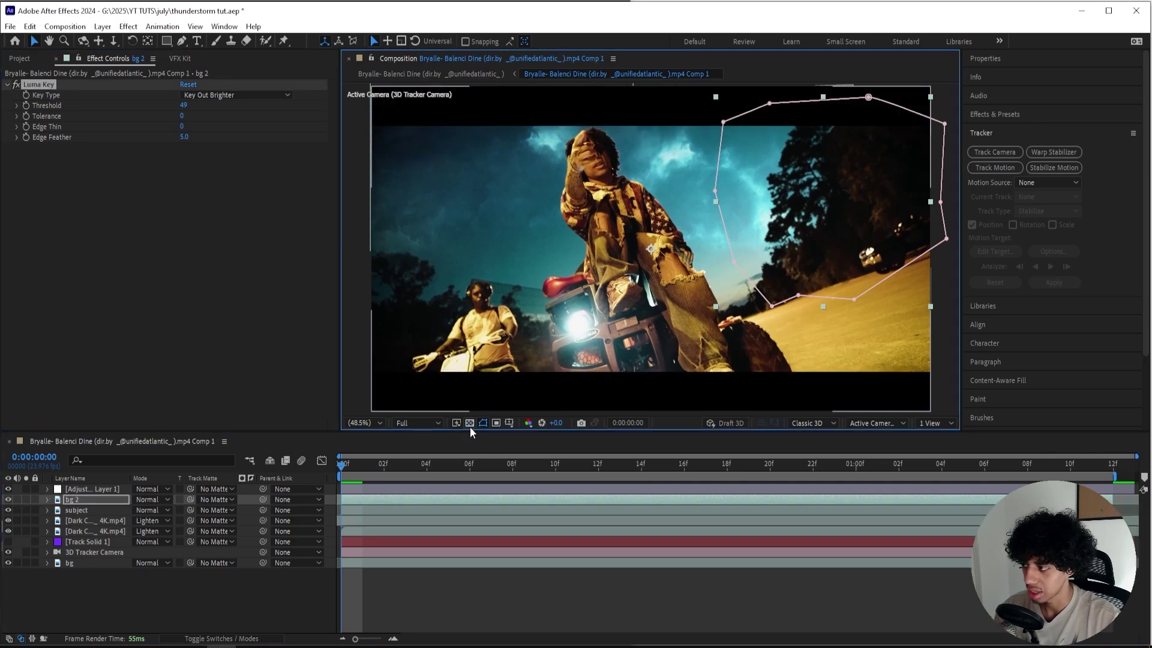
click(605, 616)
key(space)
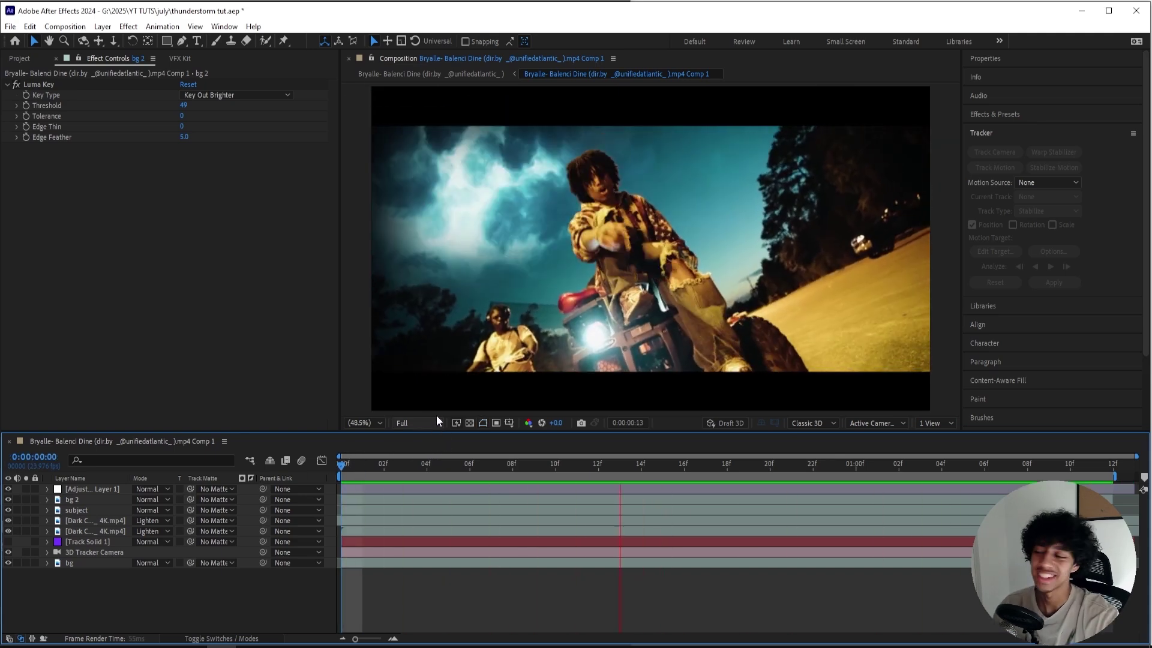
key(space)
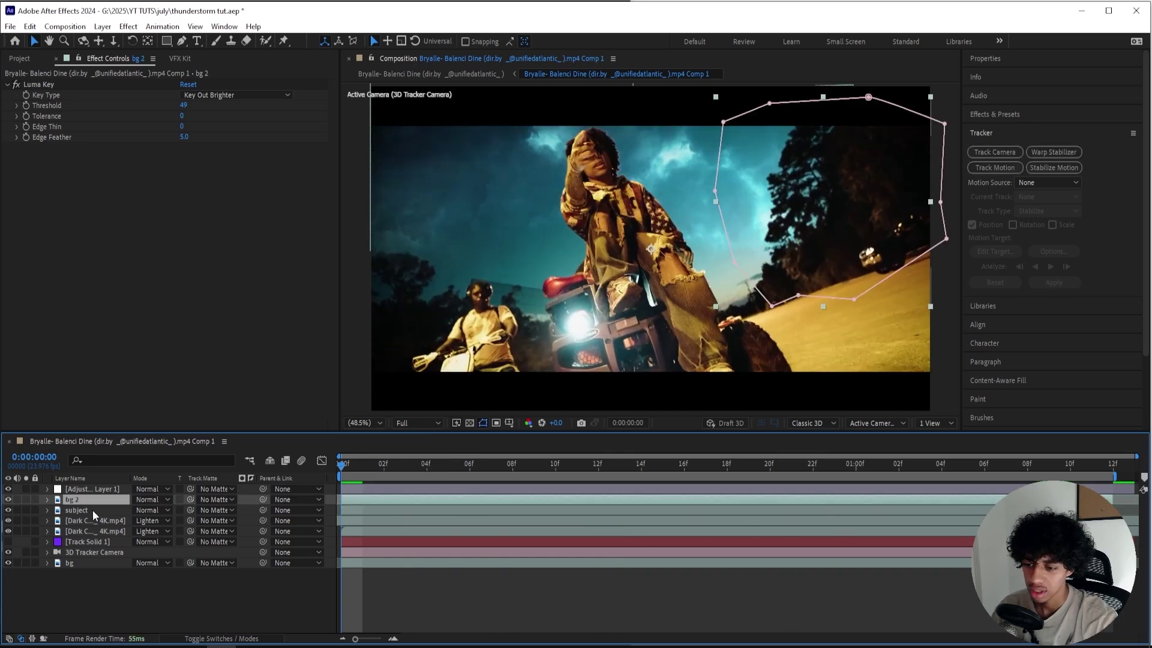
click(90, 531)
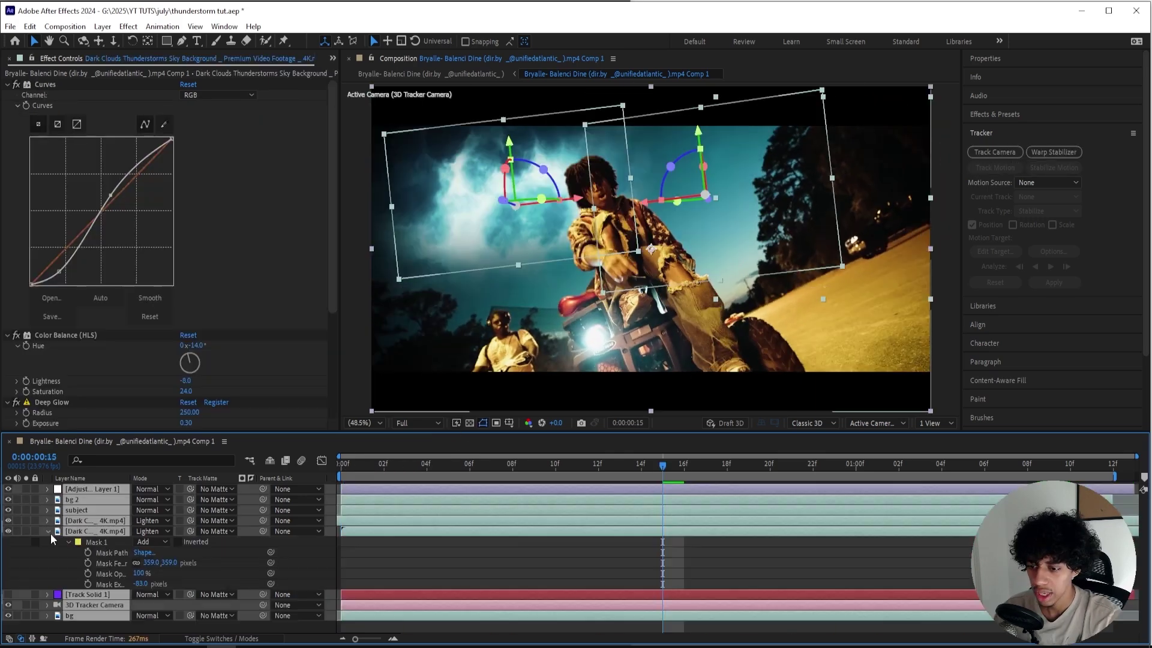
click(48, 532)
click(477, 585)
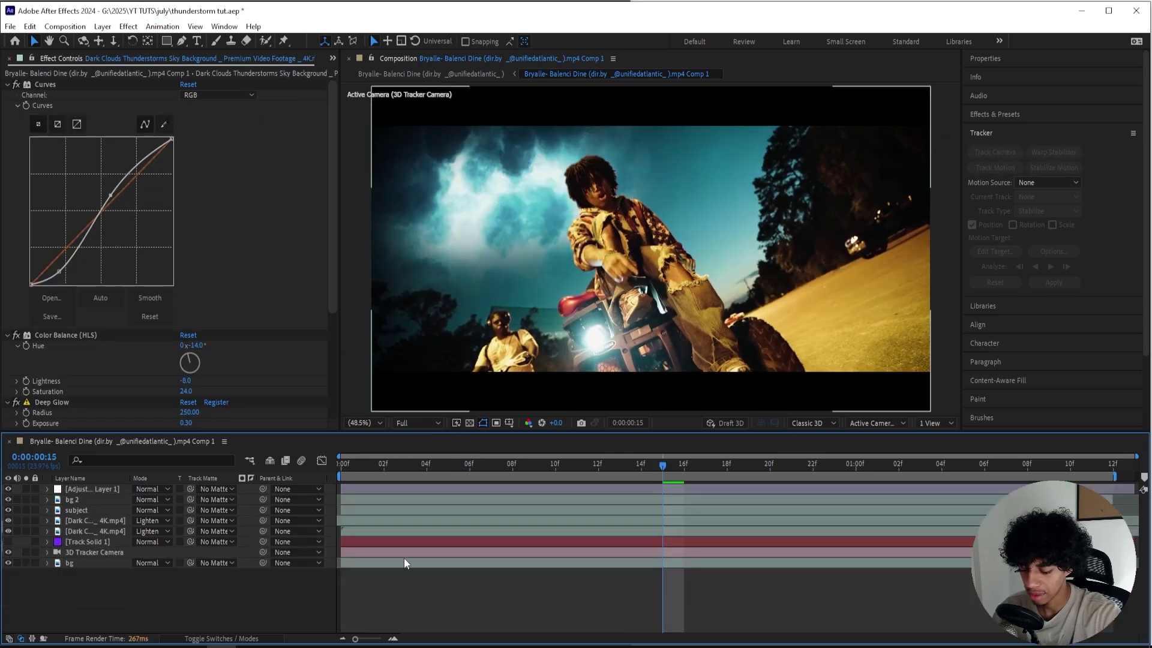
Add a new adjustment layer and move to the first frame of the shot.
key(ctrl+alt+y)
click(384, 465)
drag(343, 485, 340, 483)
drag(422, 478, 444, 478)
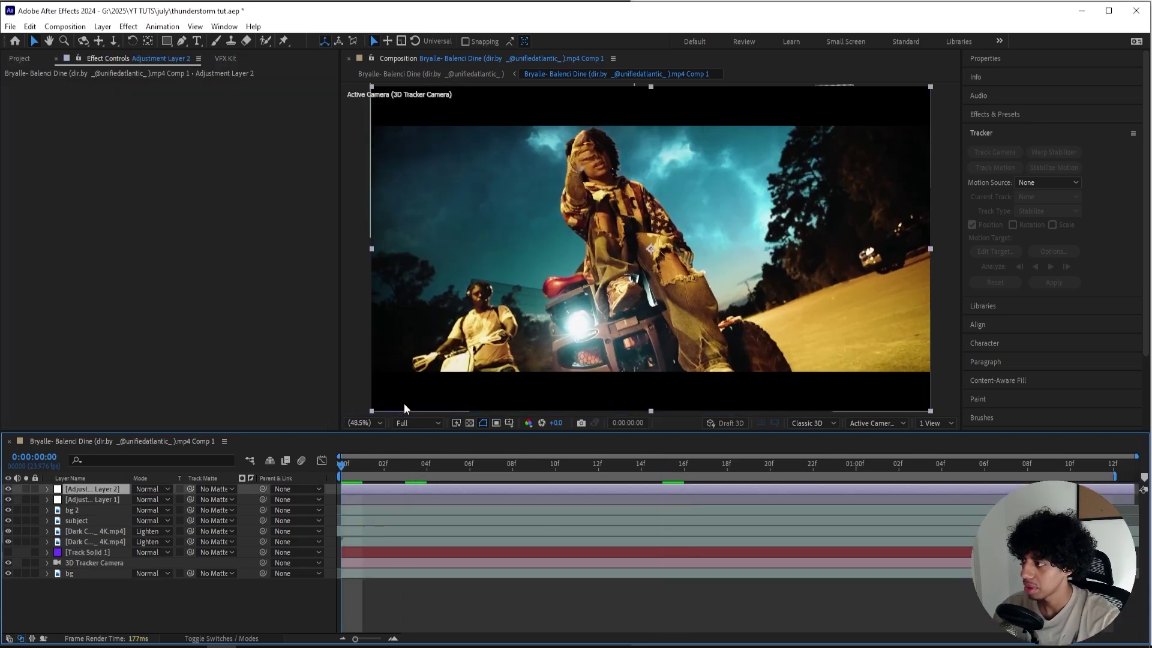
mouse_move(356, 470)
mouse_down()
mouse_move(386, 466)
mouse_move(363, 467)
mouse_up()
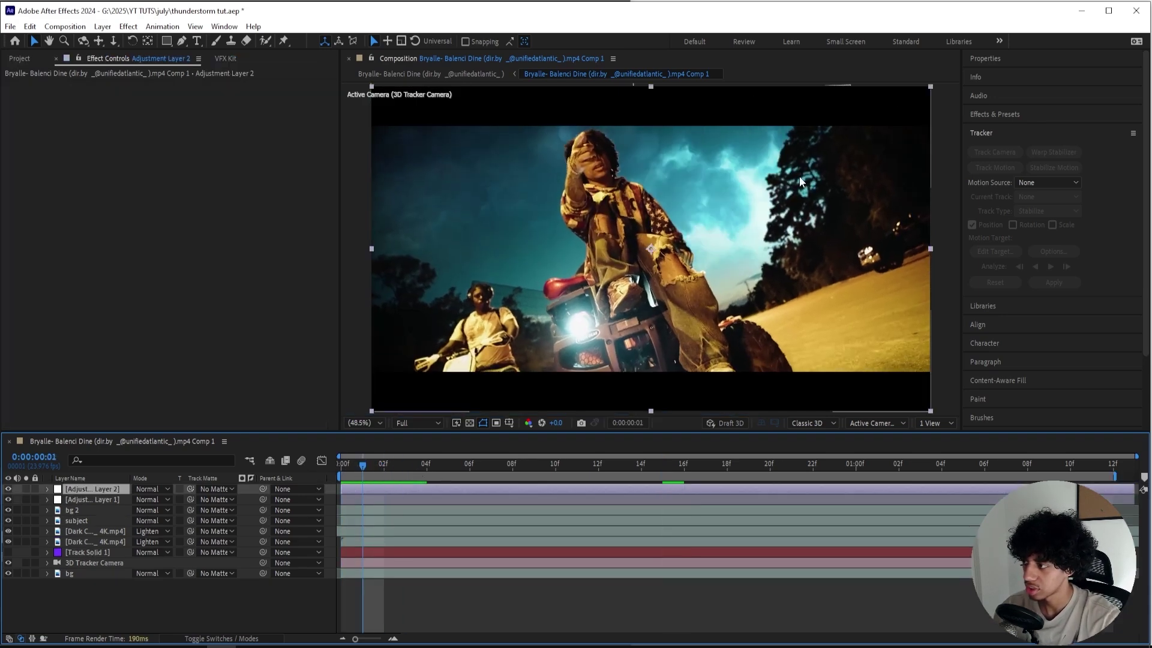
Apply Exposure to the adjustment layer at 1.75 and keyframe it at the first frame.
key(ctrl+space)
text(e)
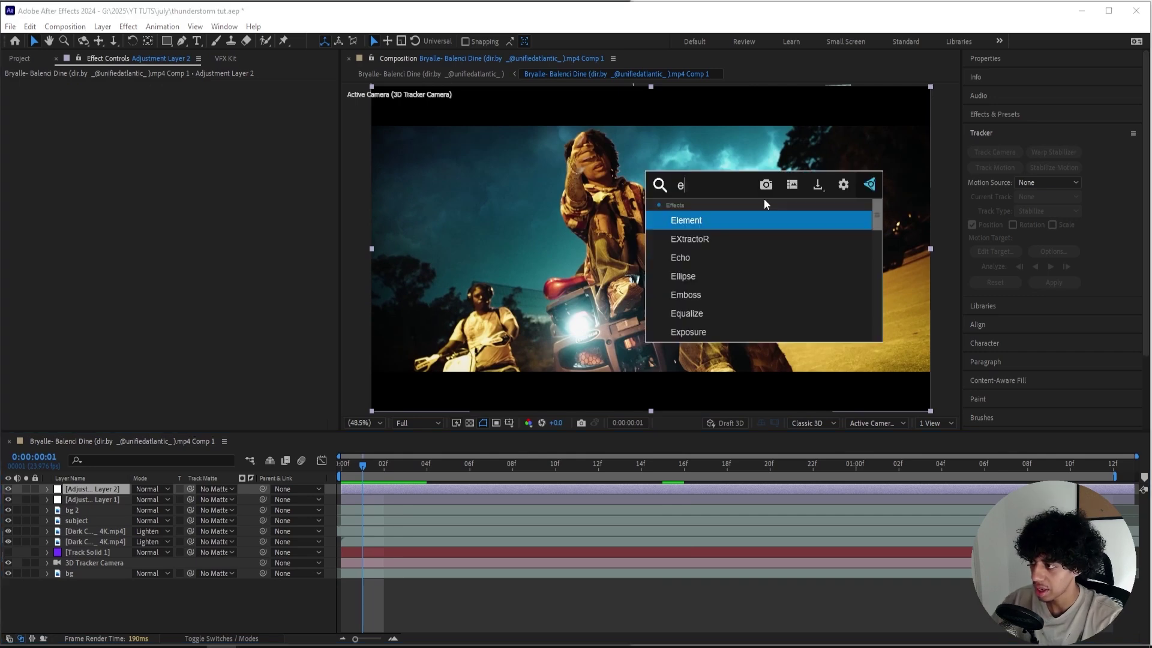
text(xposure)
key(Return)
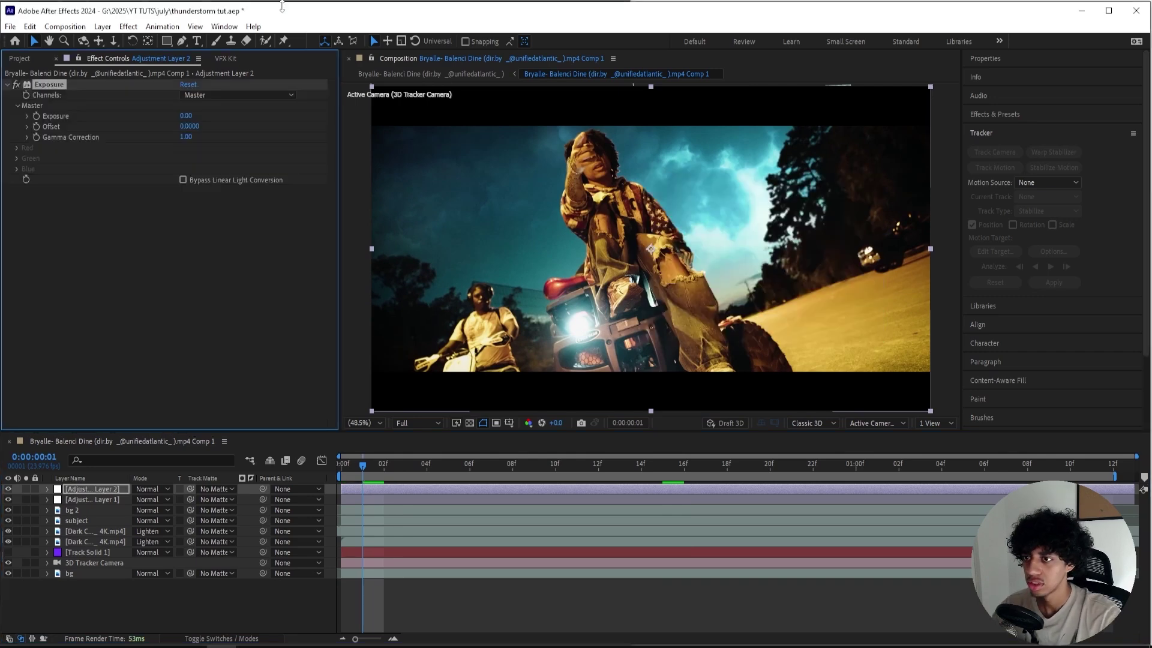
drag(190, 116, 264, 144)
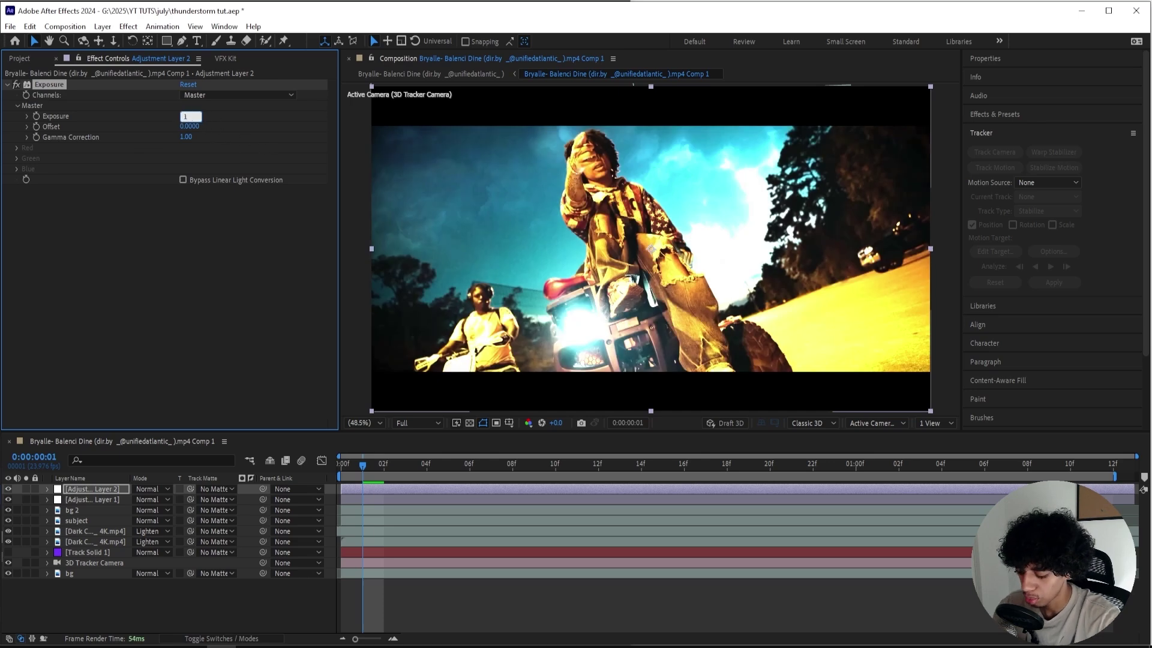
key(Return)
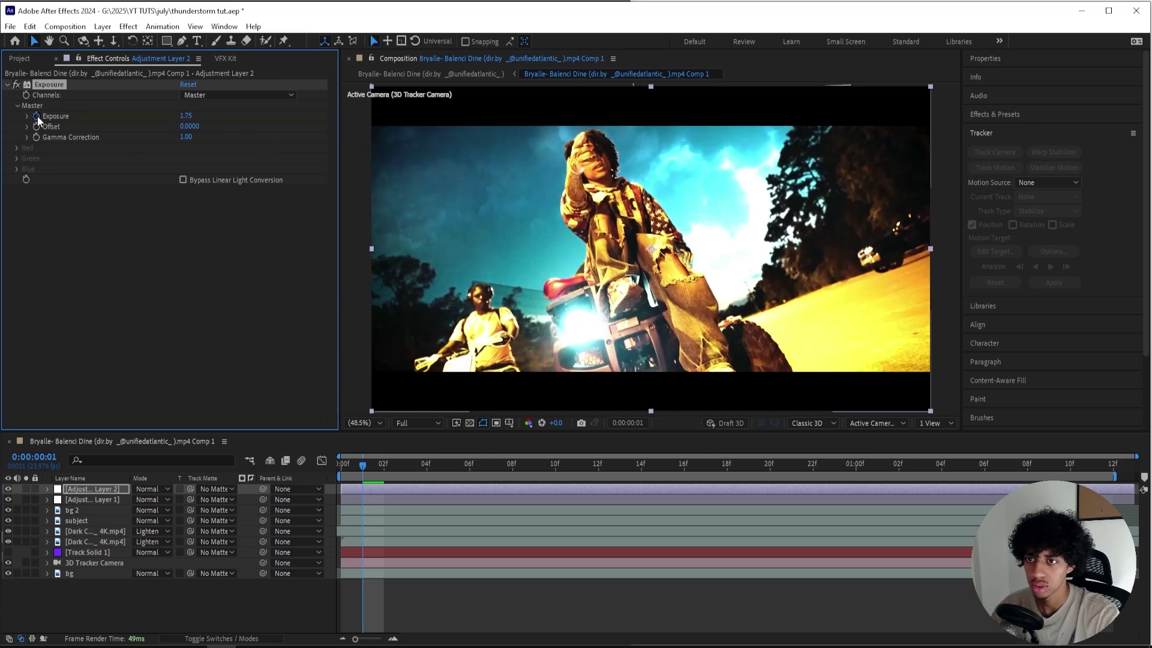
drag(361, 466, 341, 466)
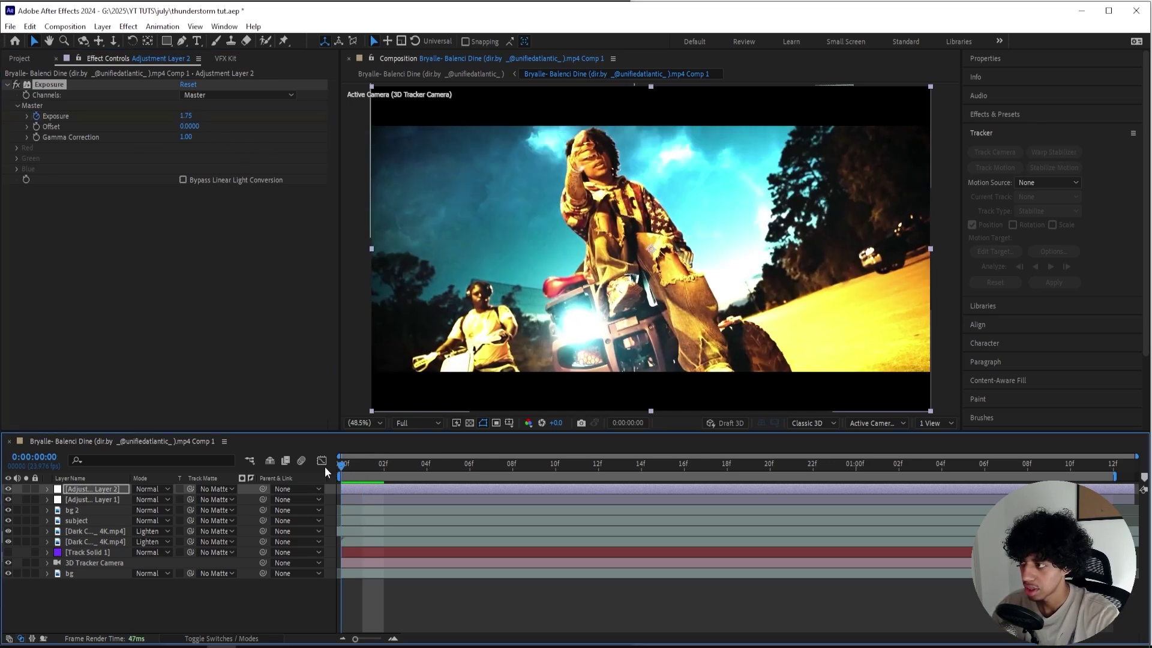
click(180, 120)
drag(342, 466, 421, 473)
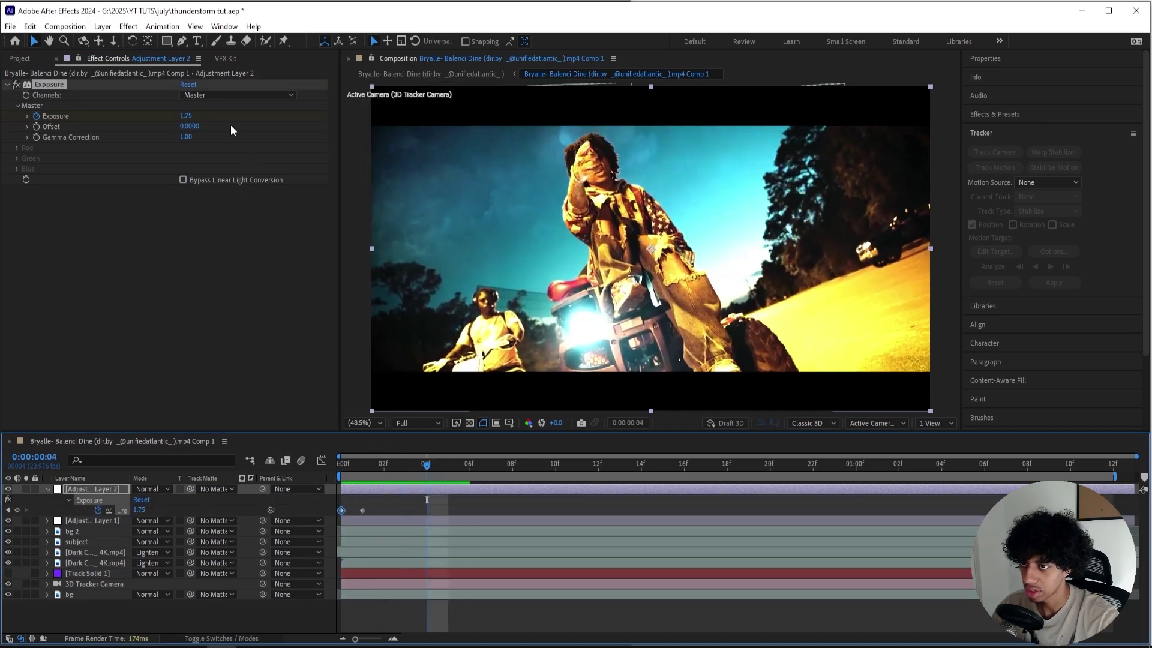
Set the frame-4 Exposure value to end the first flash, then preview it.
click(189, 115)
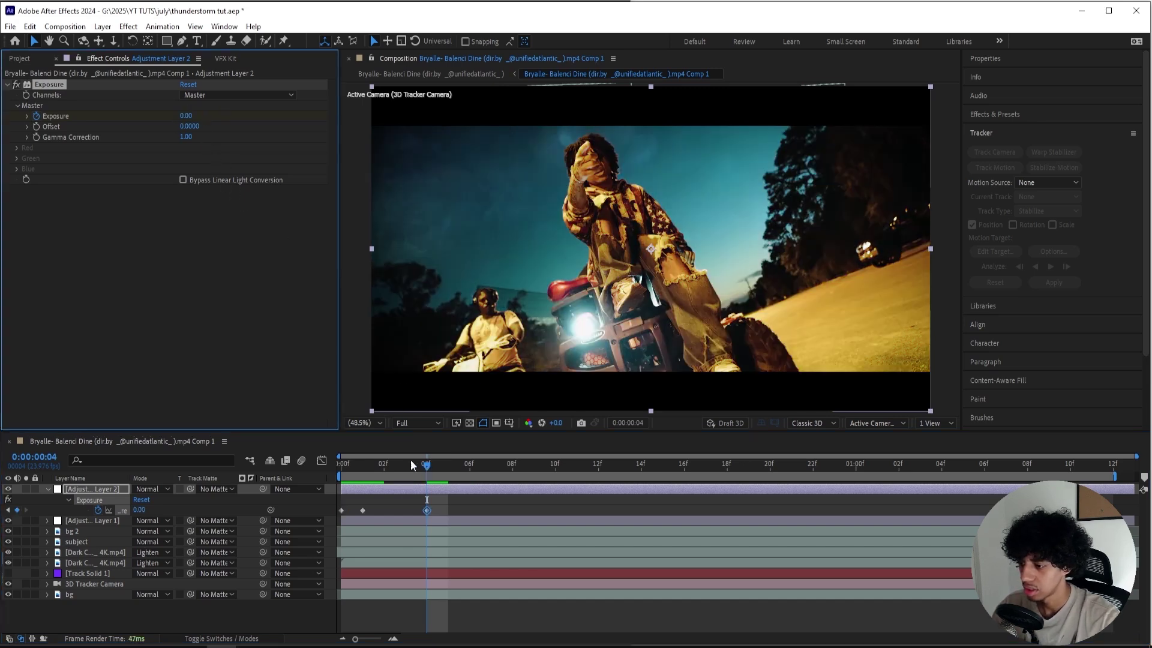
drag(372, 464, 236, 455)
key(space)
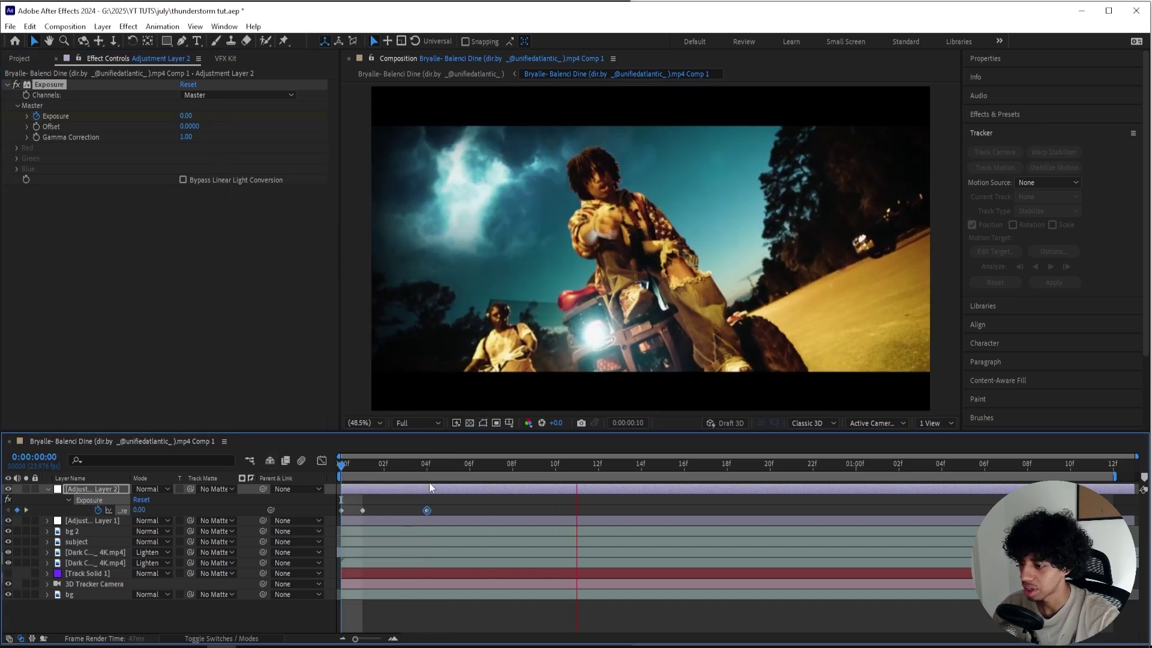
key(space)
key(space)
key(space)
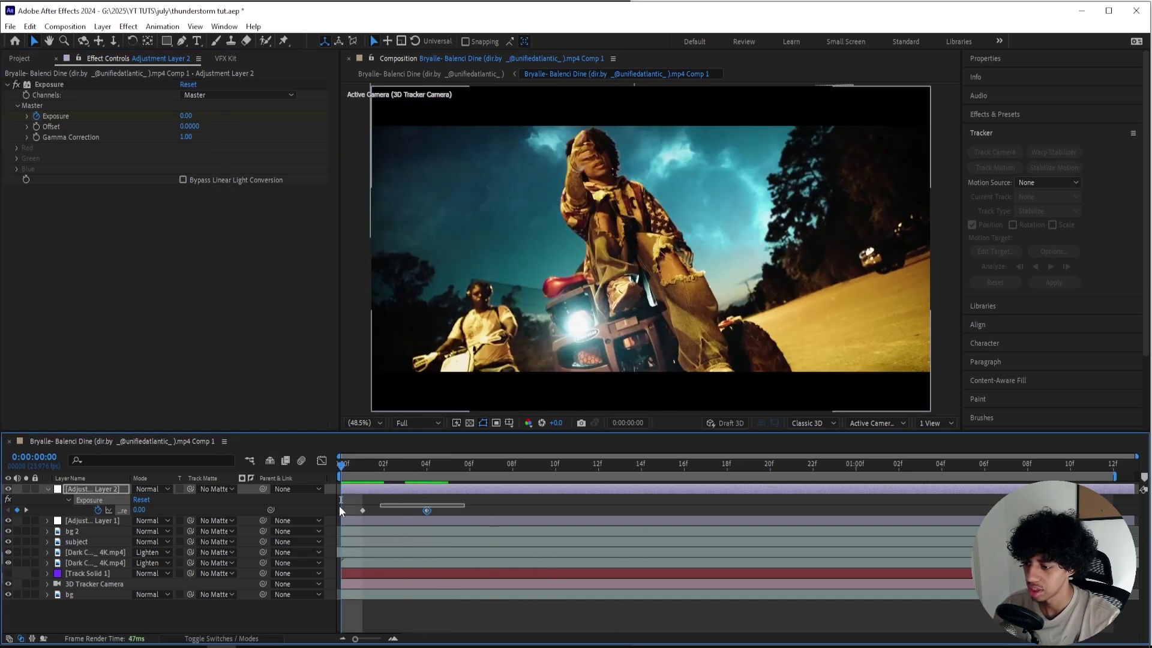
Copy the three flash keyframes to frame 10 and brighten the second flash to 2.23.
drag(343, 464, 559, 463)
key(ctrl+v)
key(Page_Down)
click(599, 513)
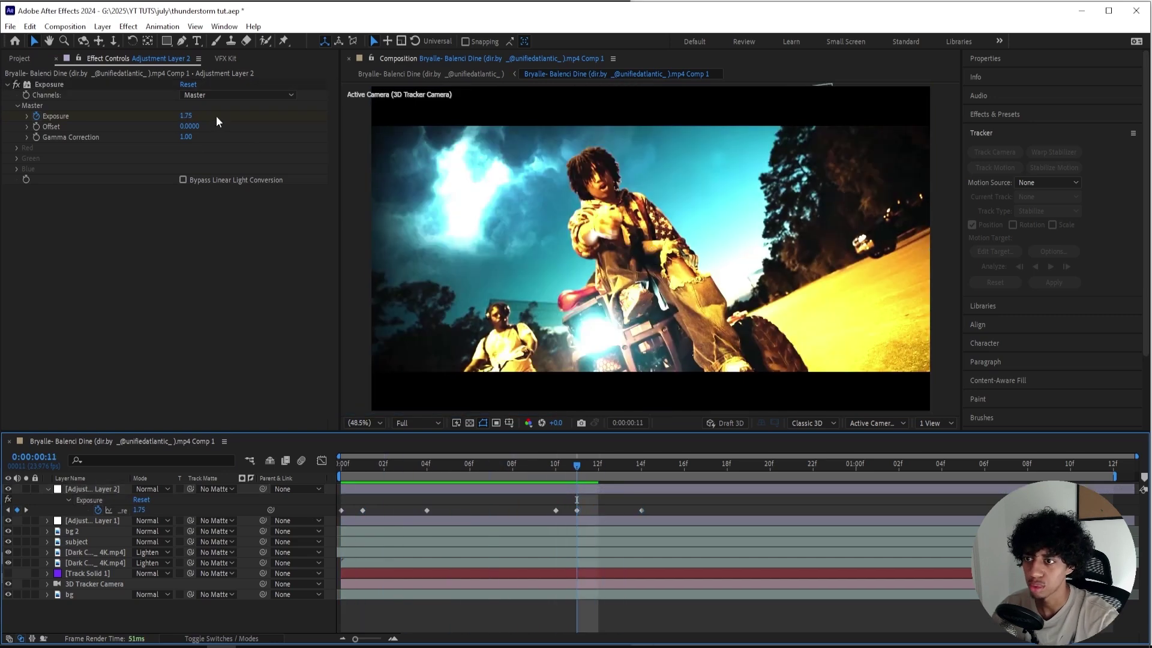
drag(189, 116, 220, 116)
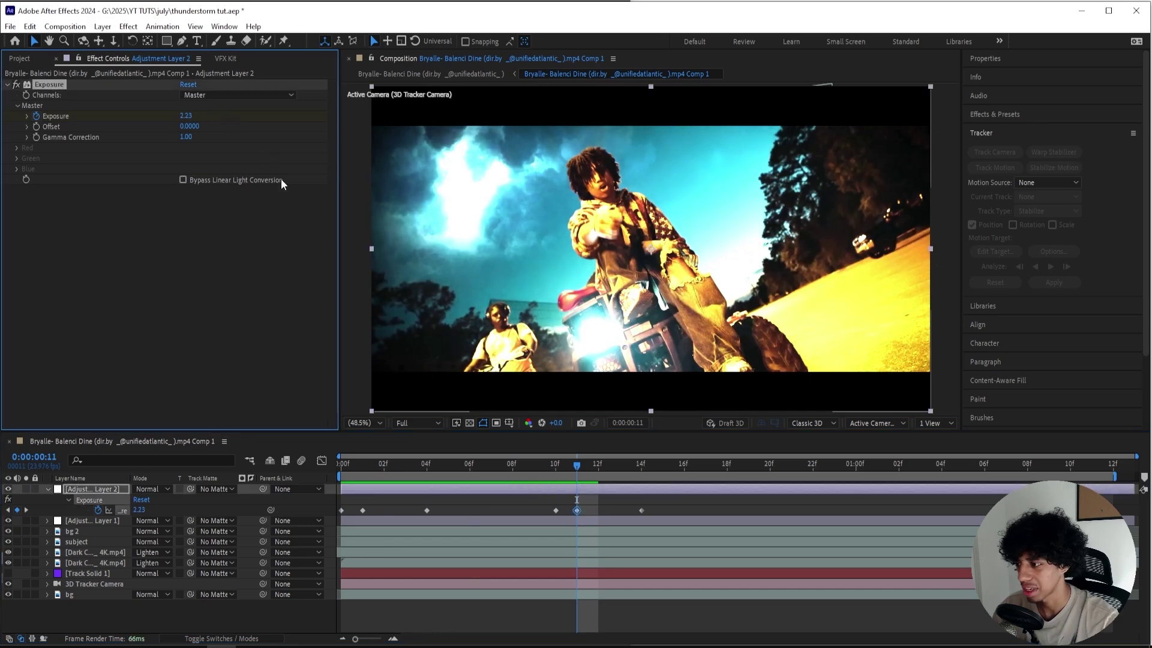
drag(578, 463, 623, 457)
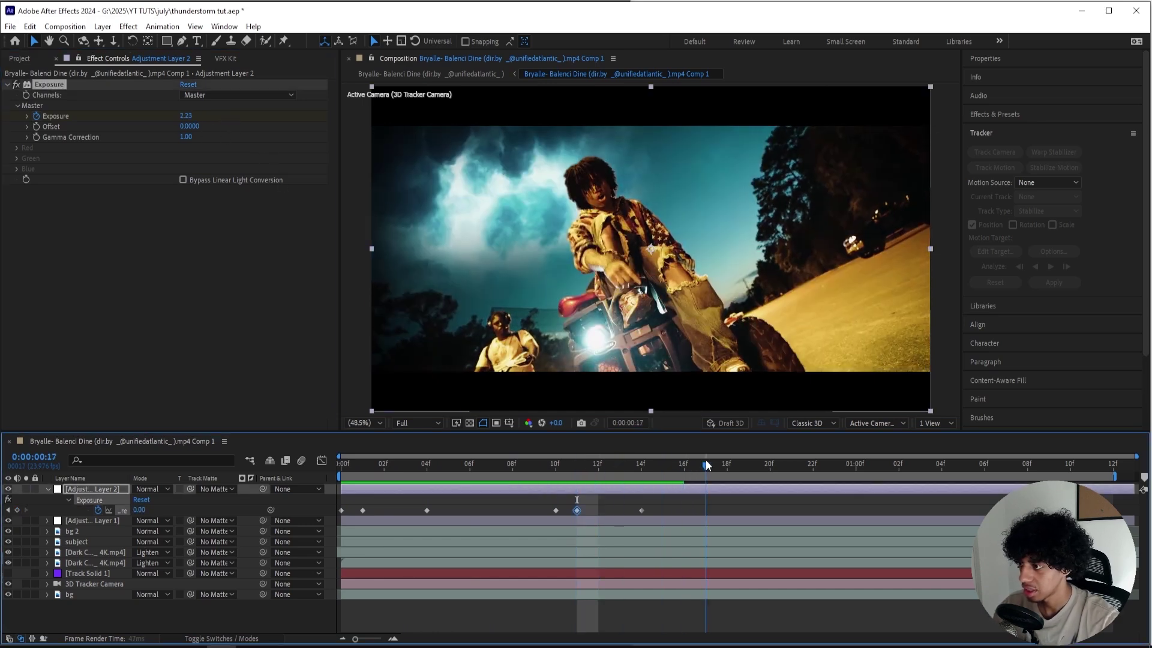
Move the second flash's end keyframe later, setting the 11f peak to 1.61 and frame 14 to 1.79.
drag(641, 510, 714, 504)
click(642, 473)
click(577, 509)
click(603, 499)
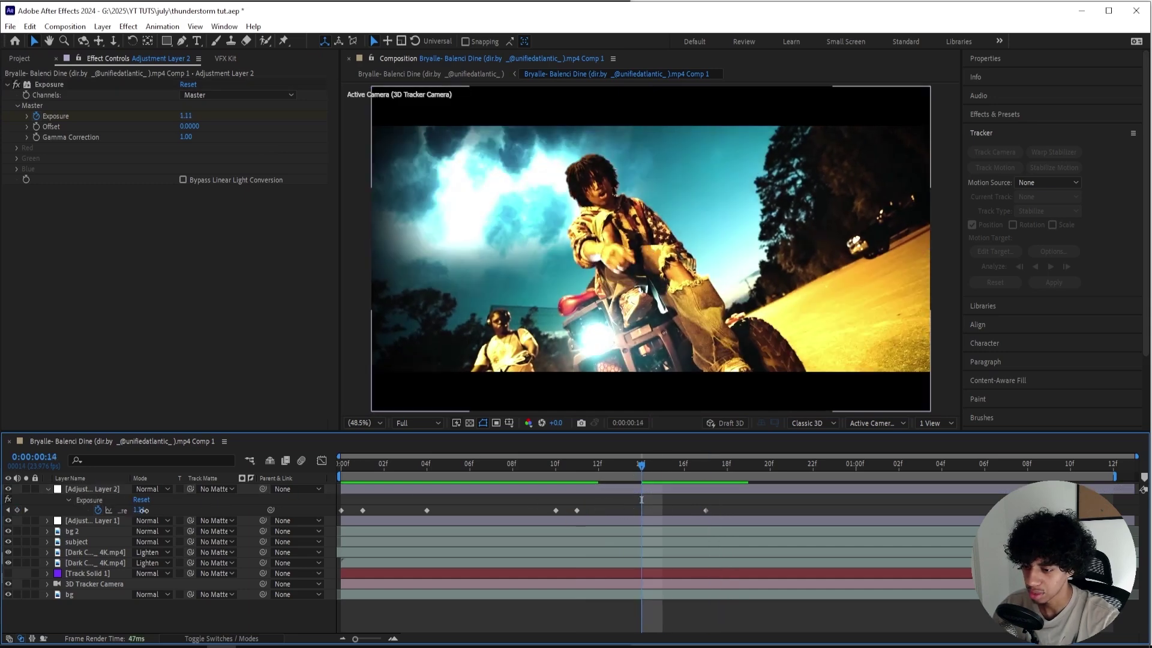
drag(158, 510, 212, 509)
drag(642, 466, 577, 471)
drag(145, 509, 117, 513)
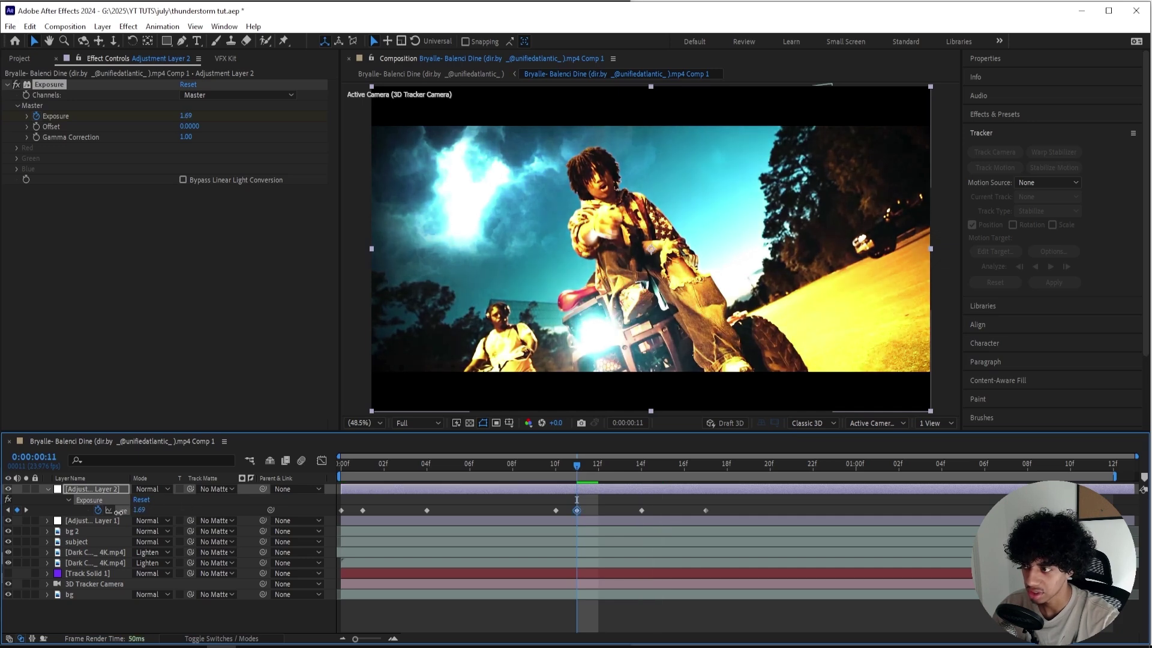
click(553, 466)
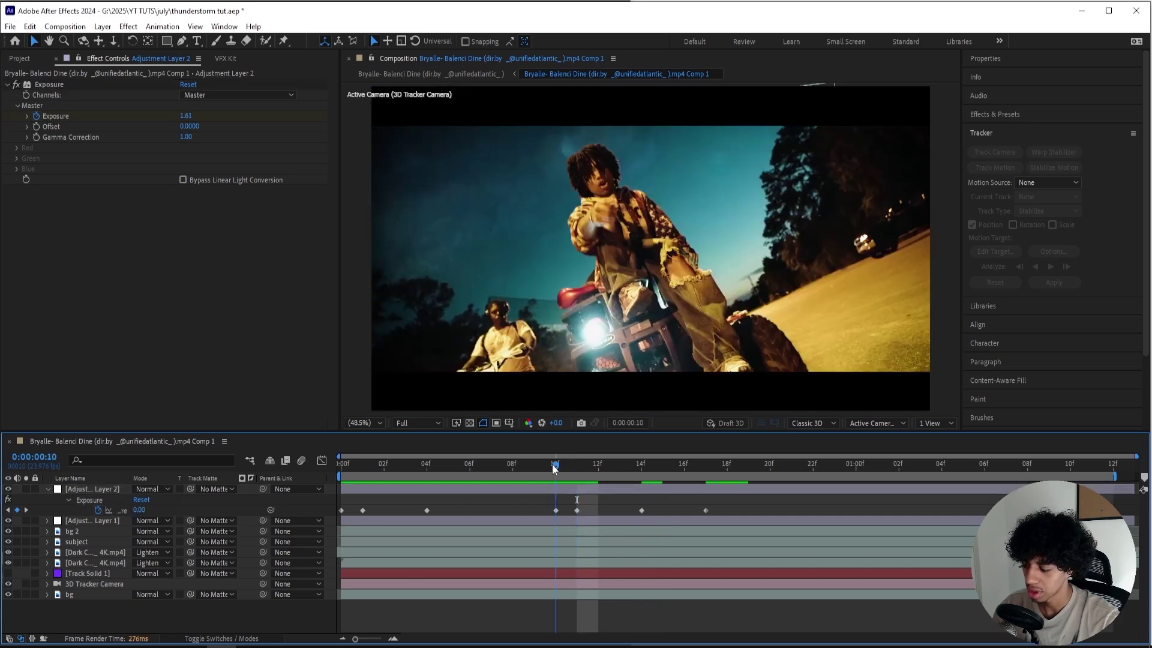
drag(571, 463, 642, 466)
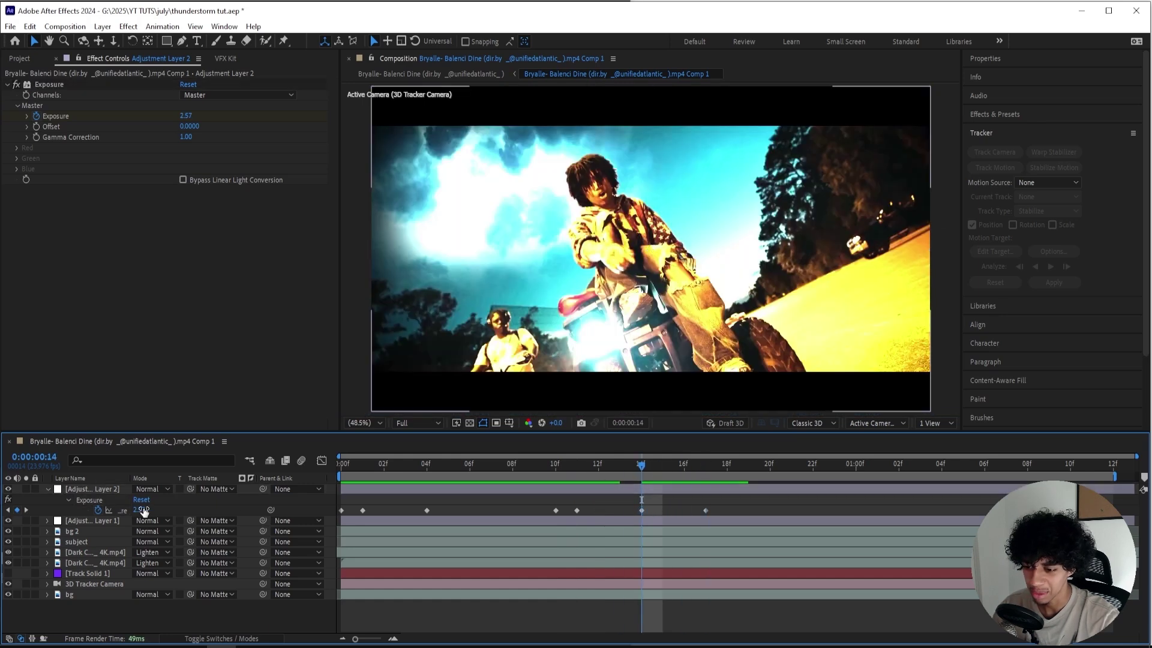
drag(144, 511, 98, 512)
click(265, 507)
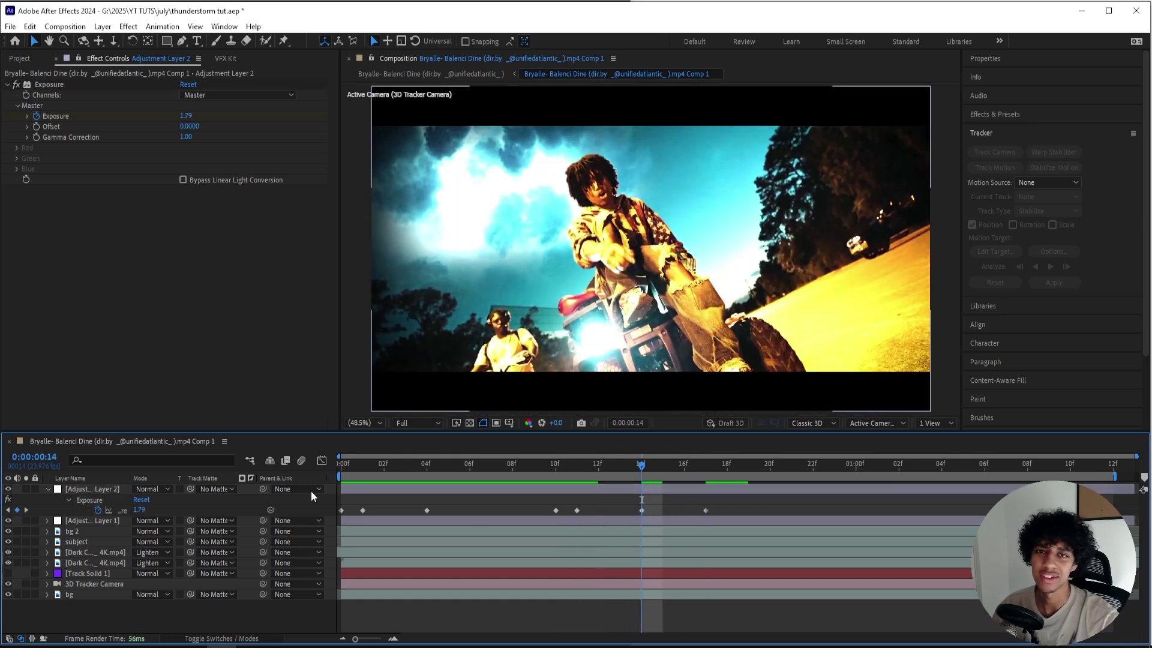
Start another flash at 1:04 with Exposure 1.40, dropping to 0 one frame later.
click(574, 489)
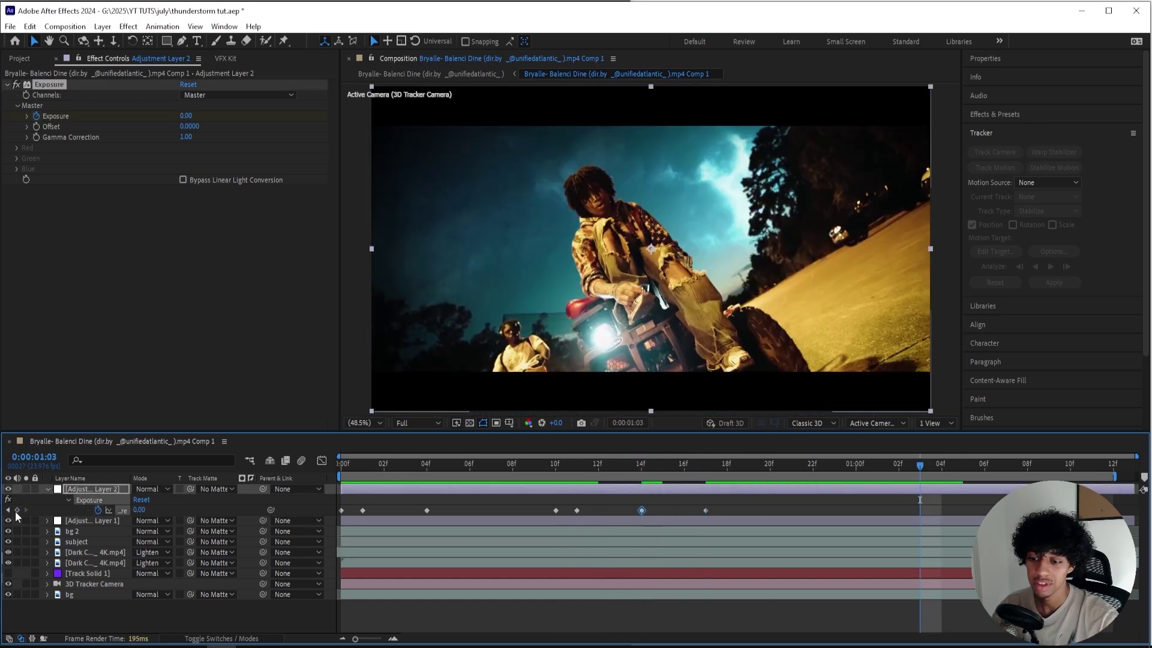
click(937, 467)
drag(140, 509, 205, 492)
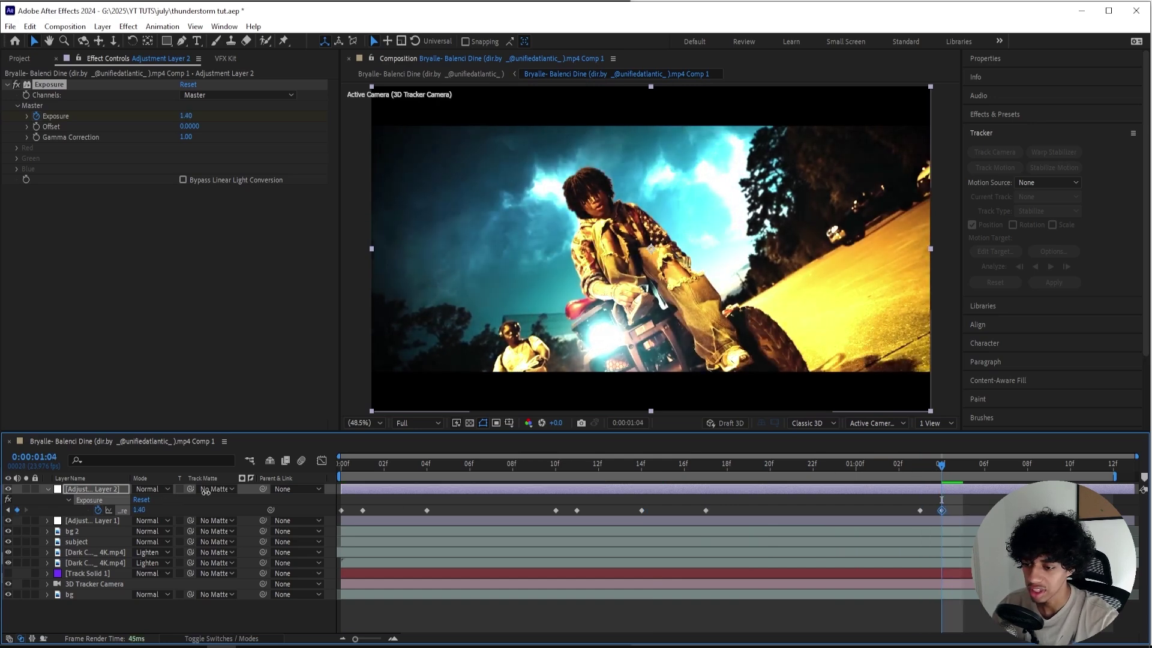
key(Page_Down)
text(0)
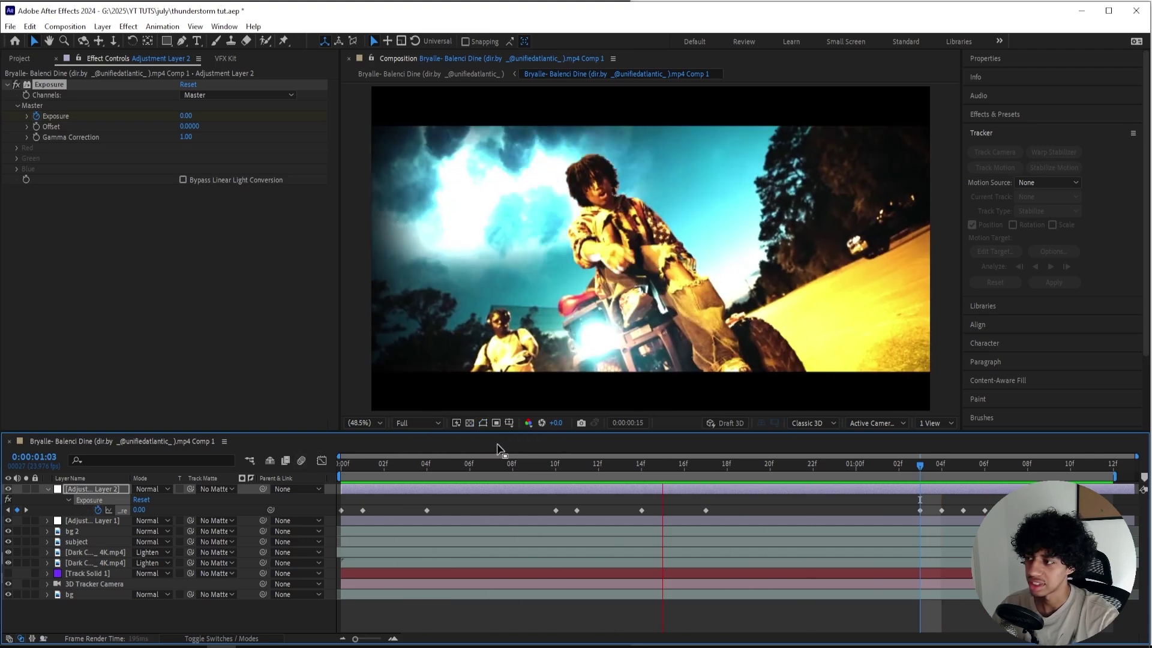
Add a top adjustment layer with Curves in an S-shape, shadows down and midtones up, then preview.
key(space)
key(ctrl+alt+y)
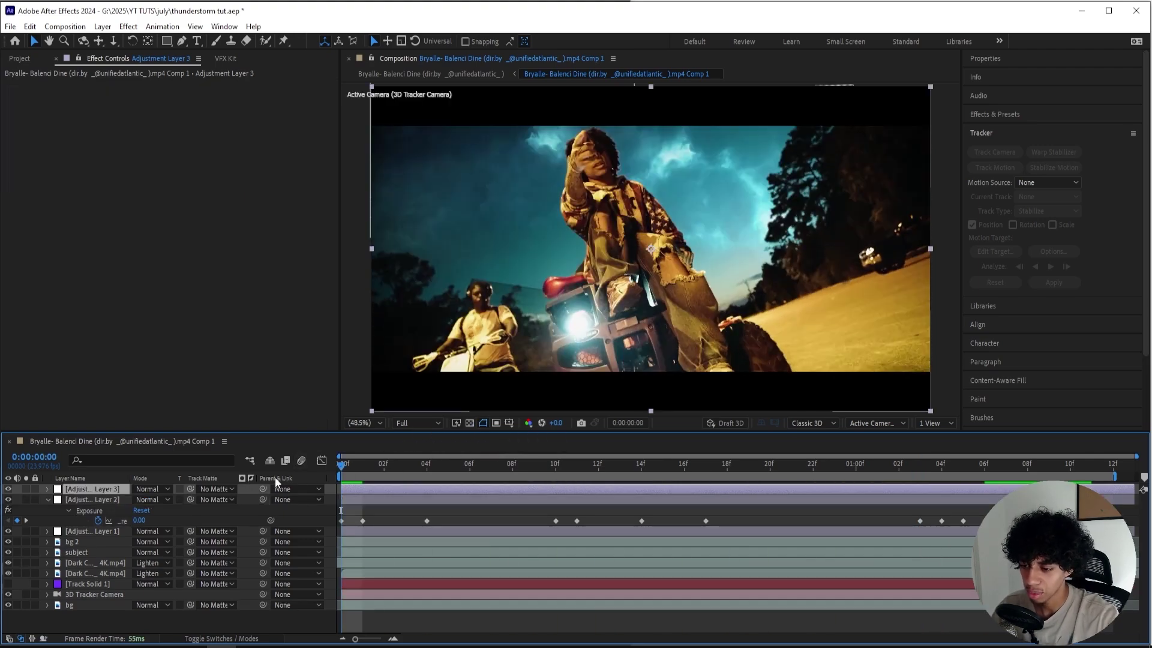
key(ctrl+space)
text(cu)
key(Return)
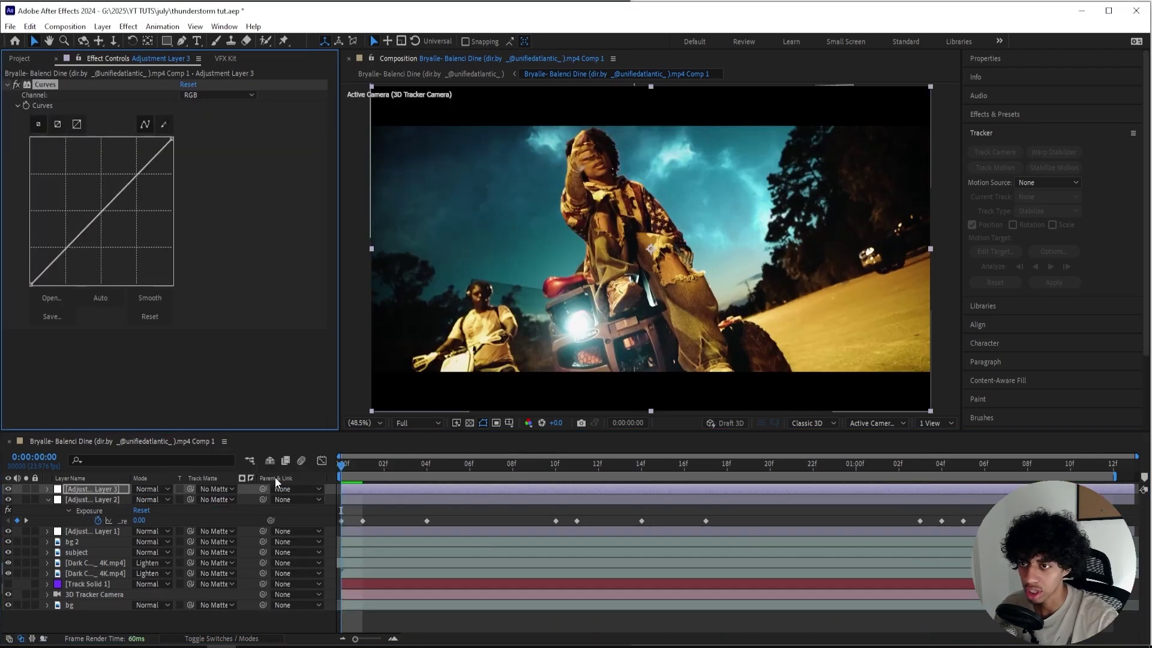
drag(48, 265, 53, 270)
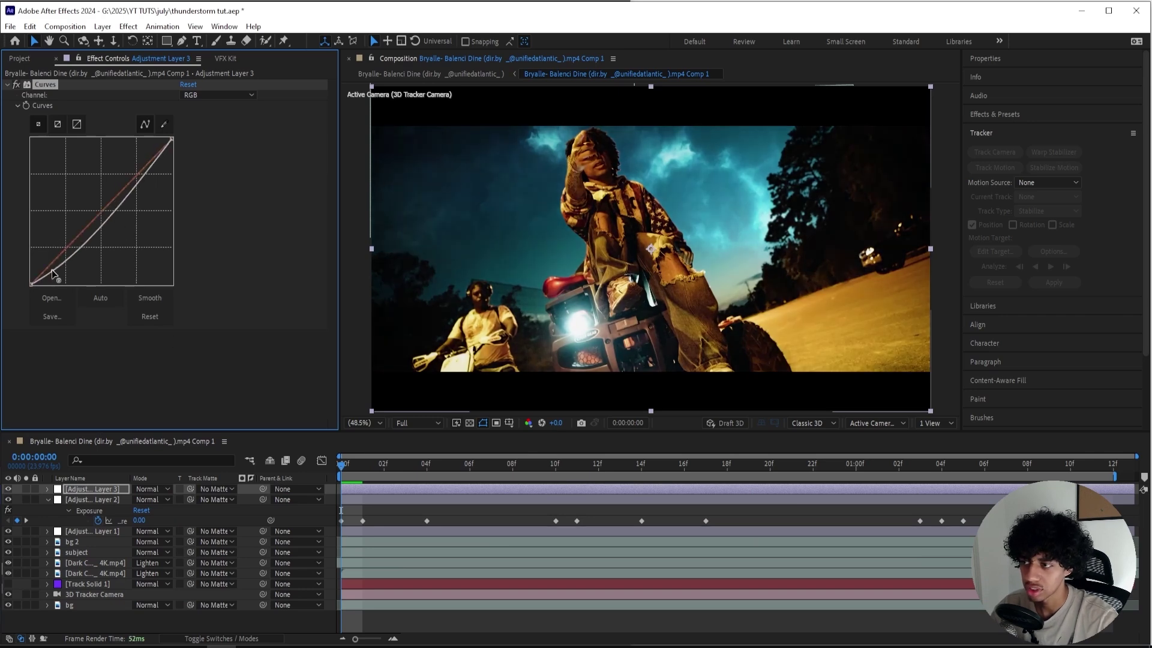
drag(112, 200, 113, 191)
key(space)
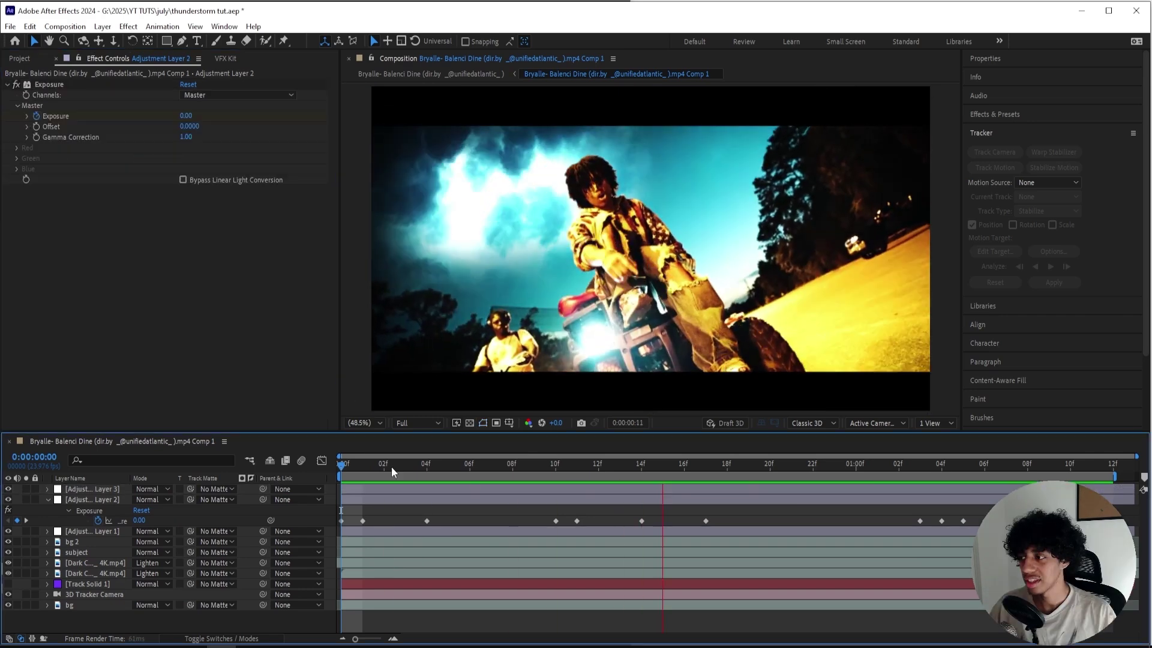